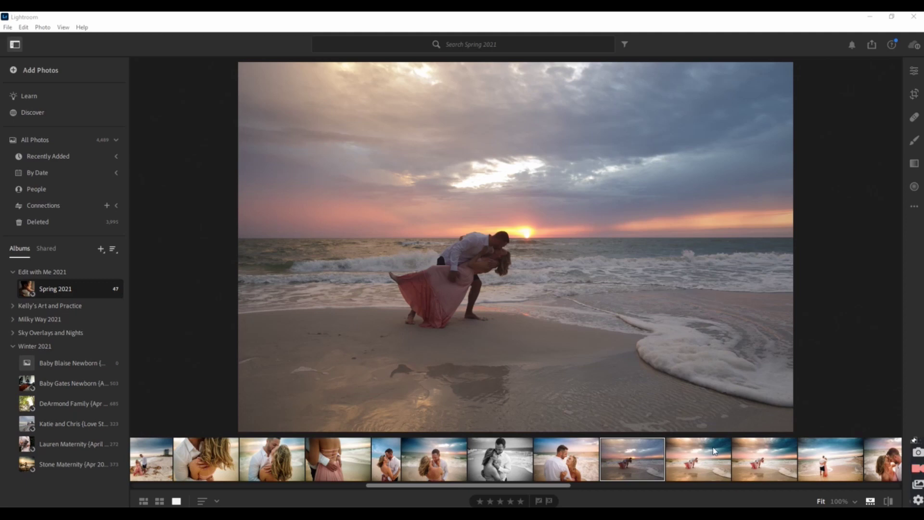
# Compare the edited version of the couple's beach dip photo with the unedited original in the filmstrip
pyautogui.click(699, 465)
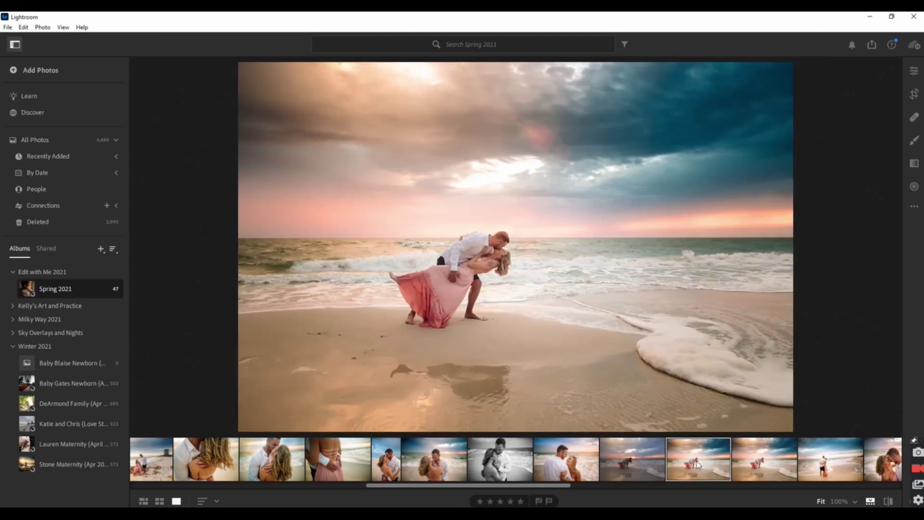
pyautogui.click(631, 459)
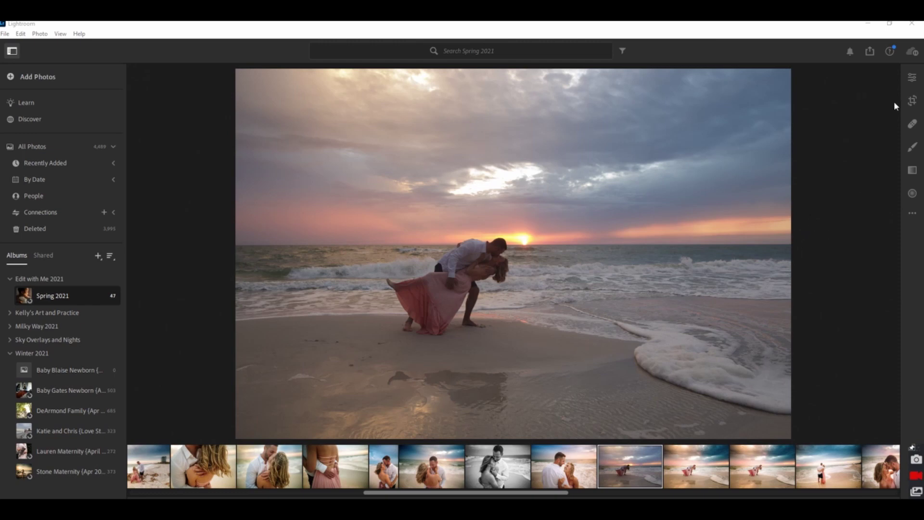
# Apply the Cotton Candy Skies preset from the KGP~ Boho Beach Vibes group to the unedited beach photo, leaving the group collapsed
pyautogui.click(913, 78)
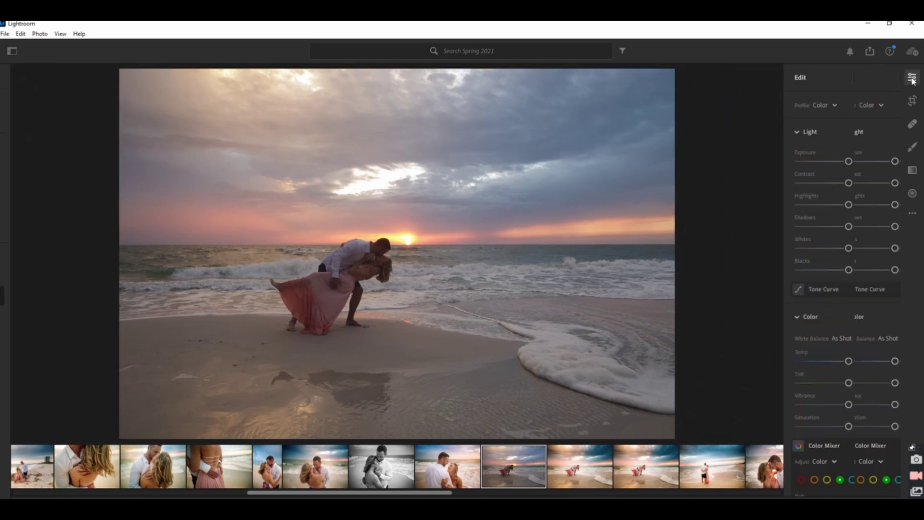
pyautogui.hotkey('shift', 'p')
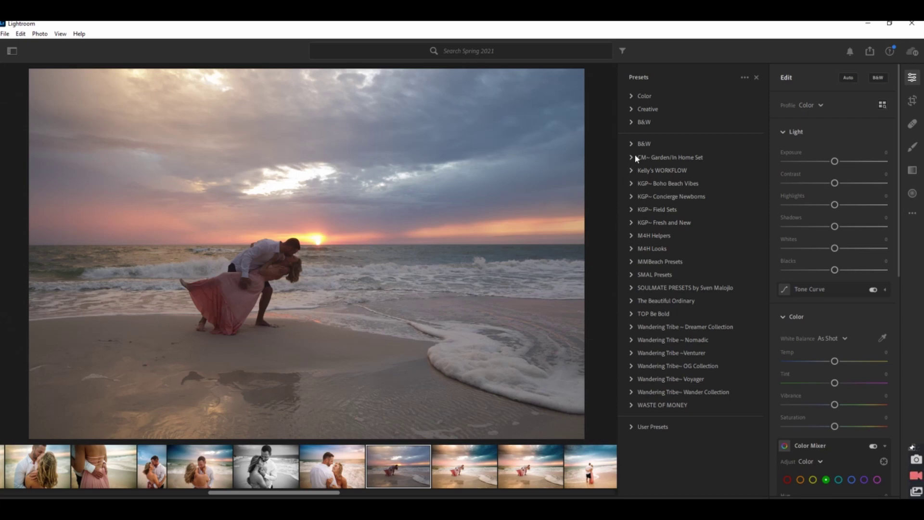
pyautogui.click(632, 183)
pyautogui.scroll(-5, 626, 198)
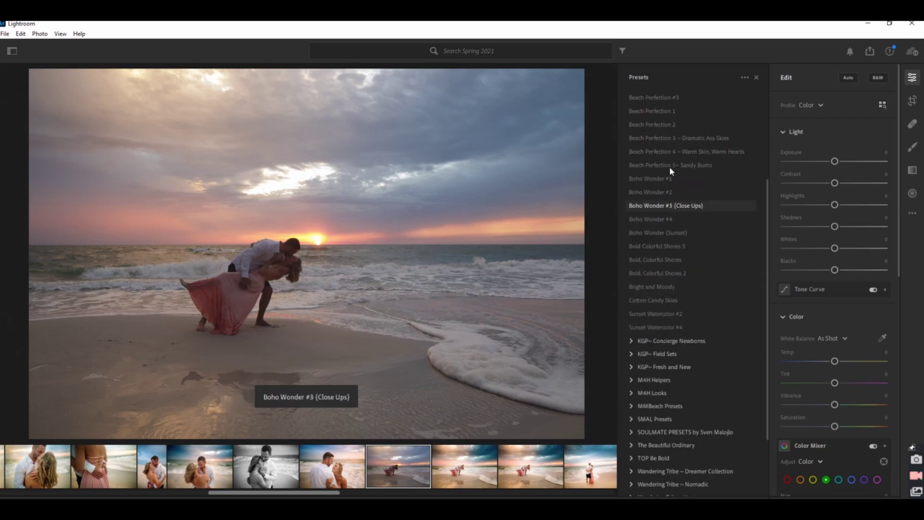
pyautogui.click(655, 302)
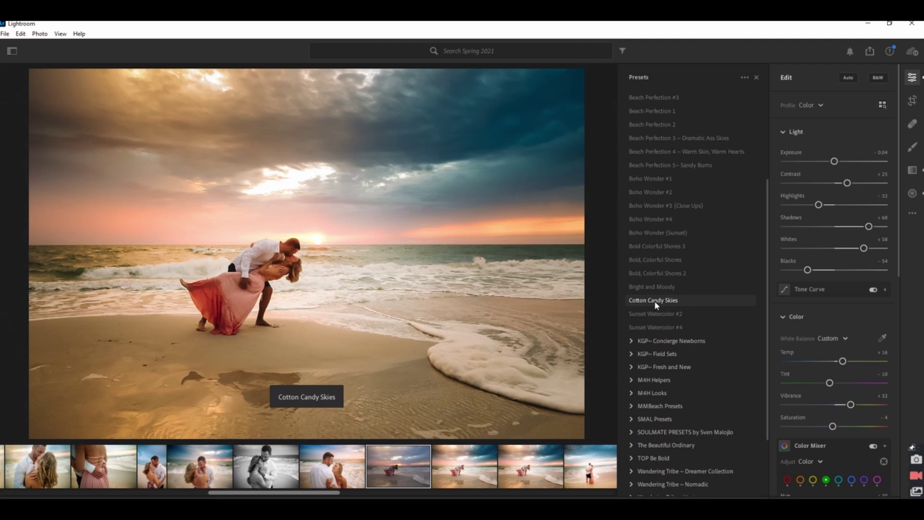
pyautogui.click(655, 304)
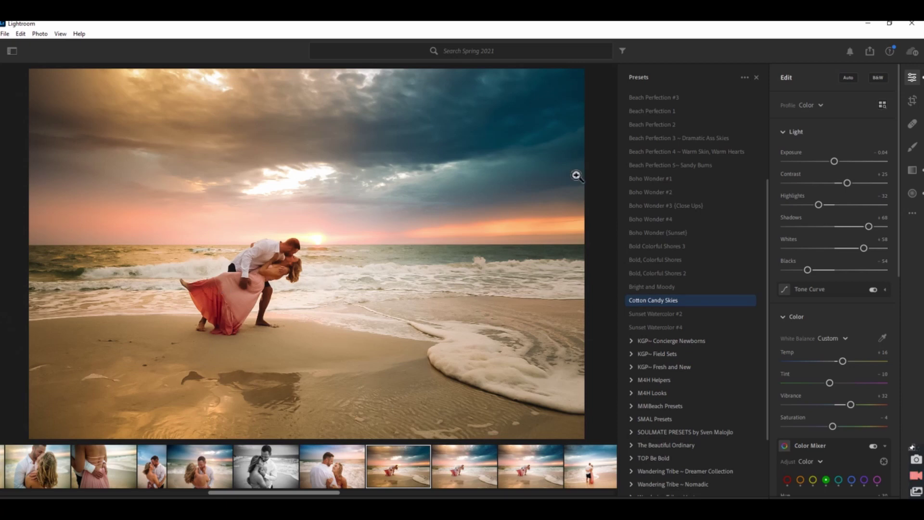
pyautogui.scroll(3, 697, 201)
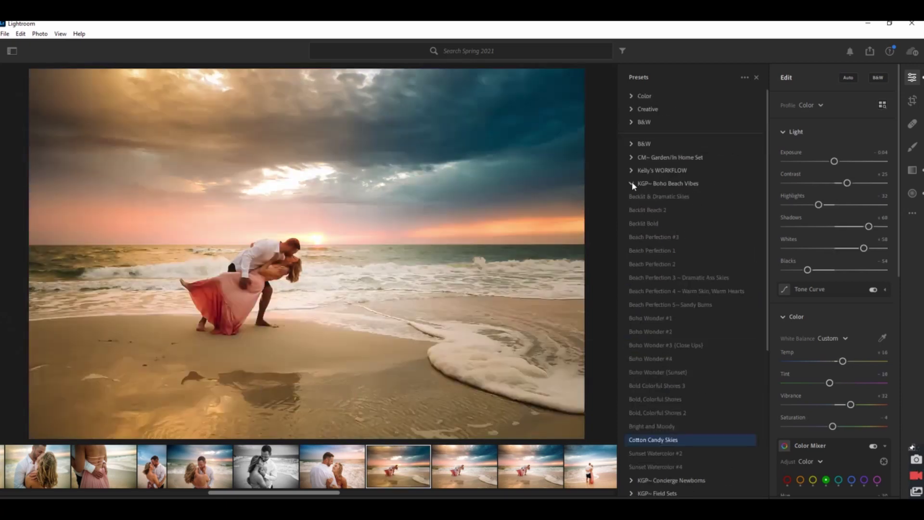
pyautogui.click(631, 183)
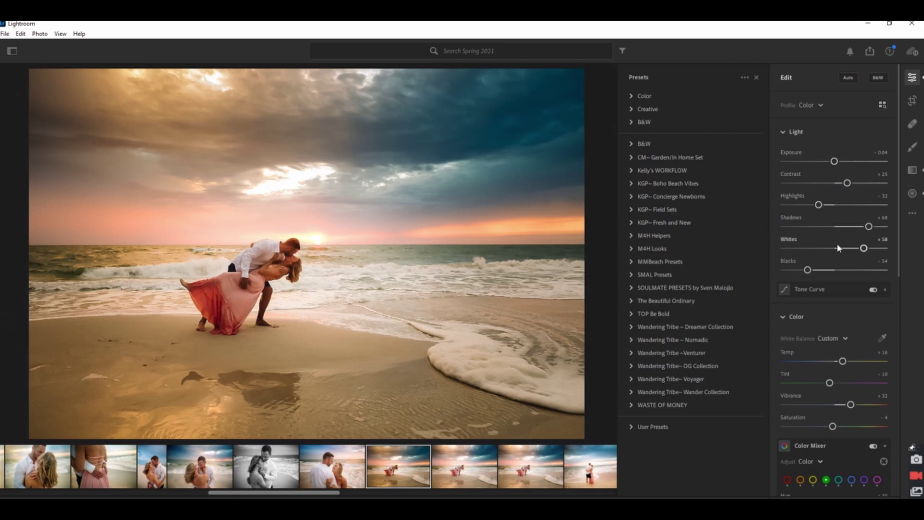
# Start a new preset from the photo's current edit settings and name it EWM 1 Beach Skies
pyautogui.scroll(-10, 819, 394)
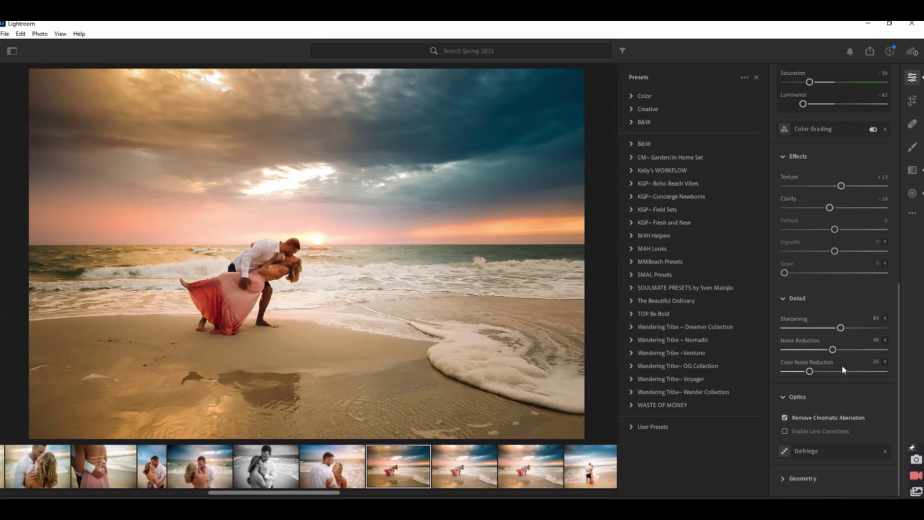
pyautogui.scroll(10, 848, 312)
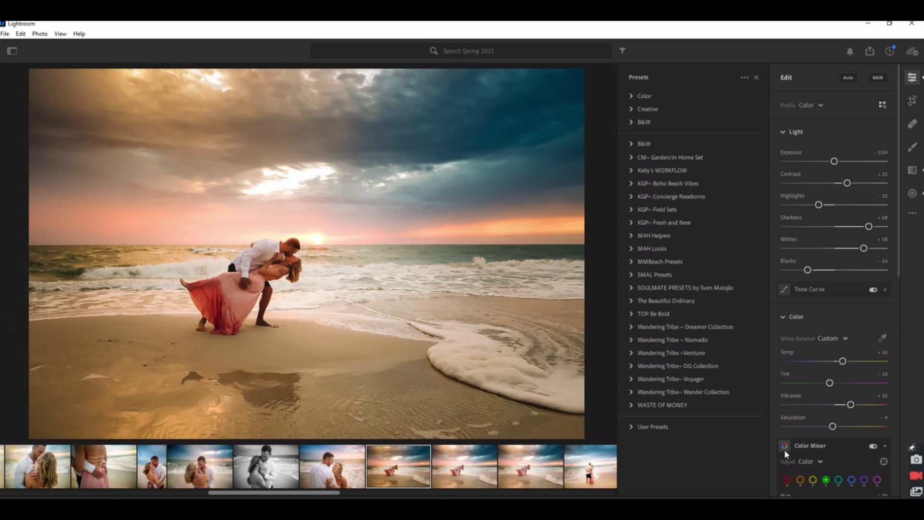
pyautogui.click(744, 78)
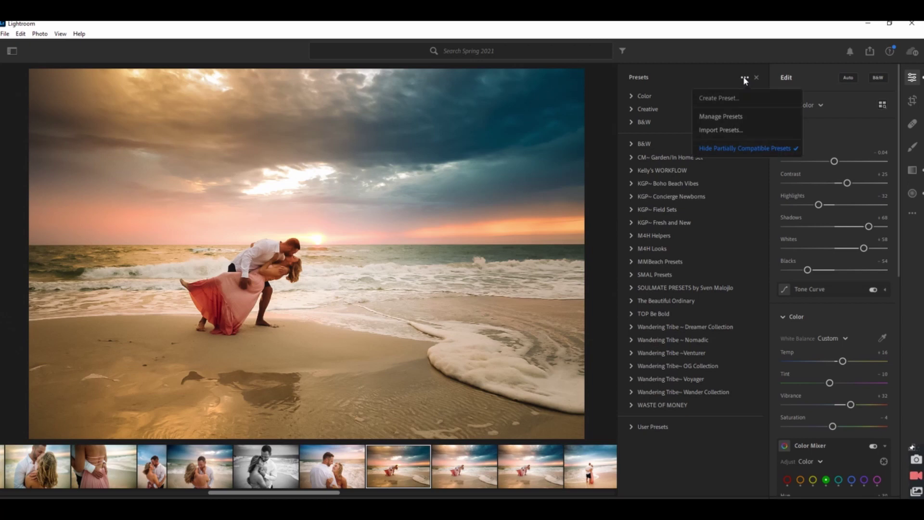
pyautogui.click(723, 99)
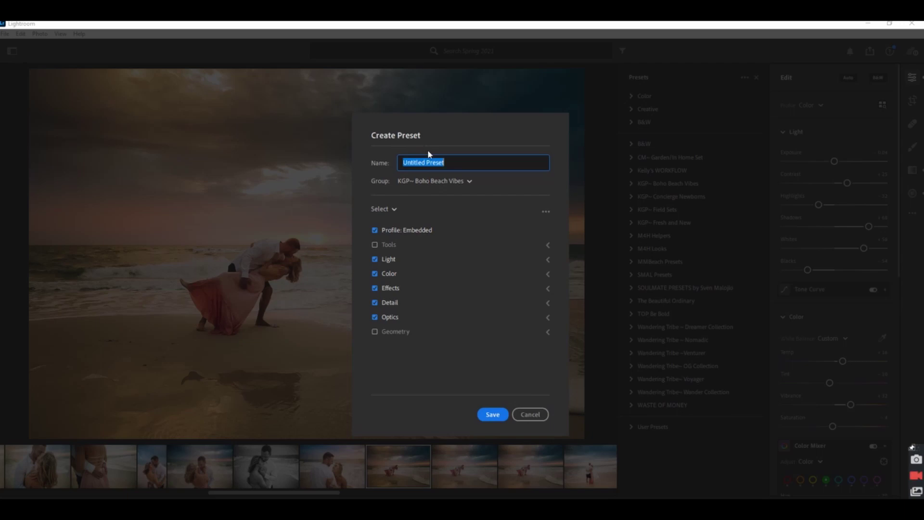
pyautogui.click(450, 163)
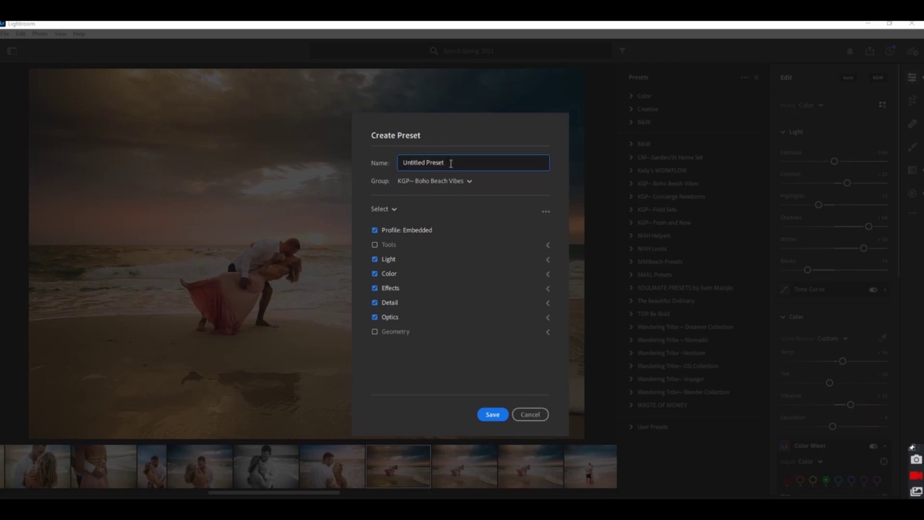
pyautogui.moveTo(453, 163); pyautogui.dragTo(346, 166)
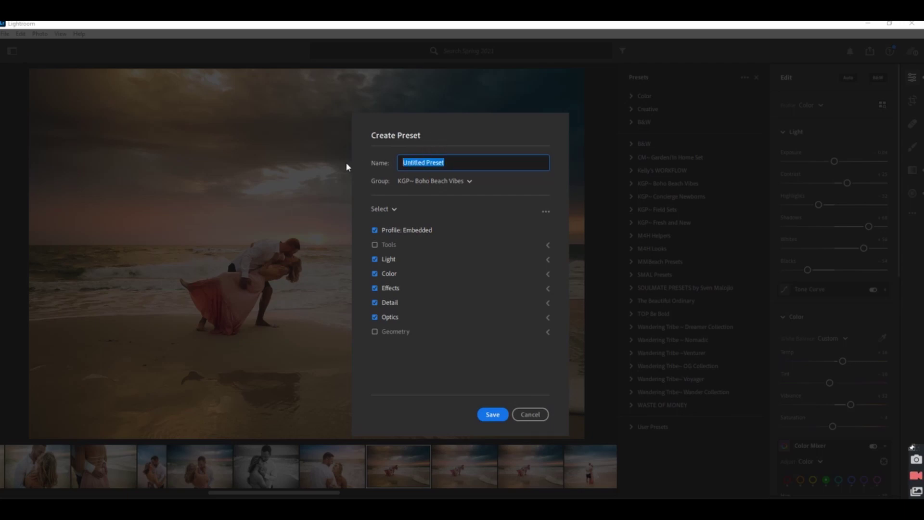
pyautogui.write('EWM')
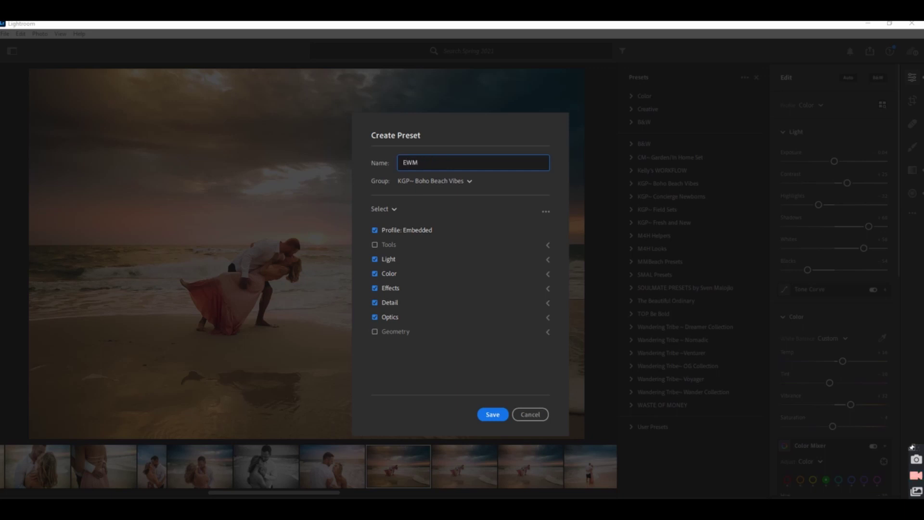
pyautogui.write(' 1 Beach Skies')
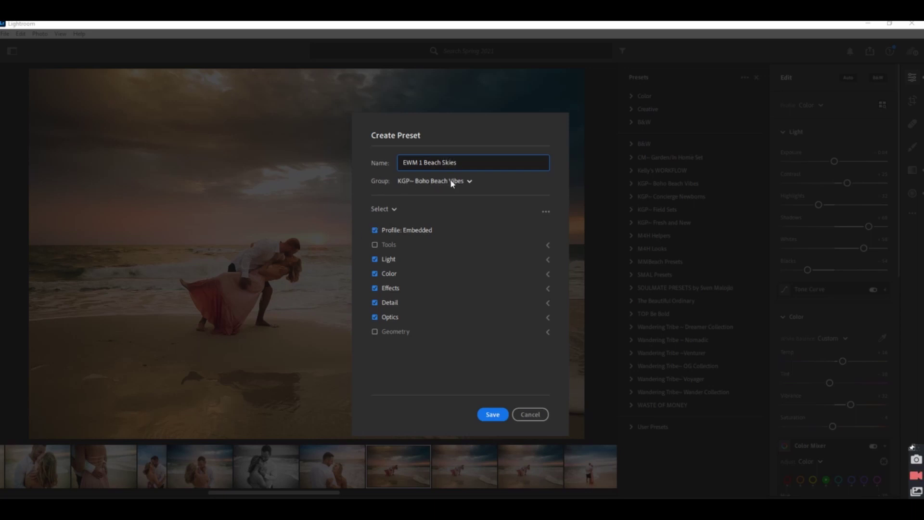
# Save the new preset in the KGP~ Boho Beach Vibes group with Tools included, covering both linear and radial gradients
pyautogui.click(470, 181)
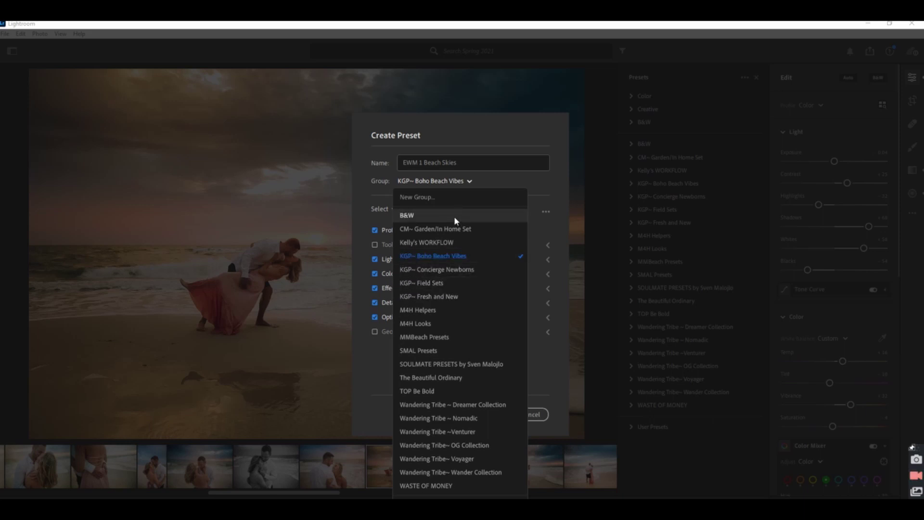
pyautogui.click(444, 260)
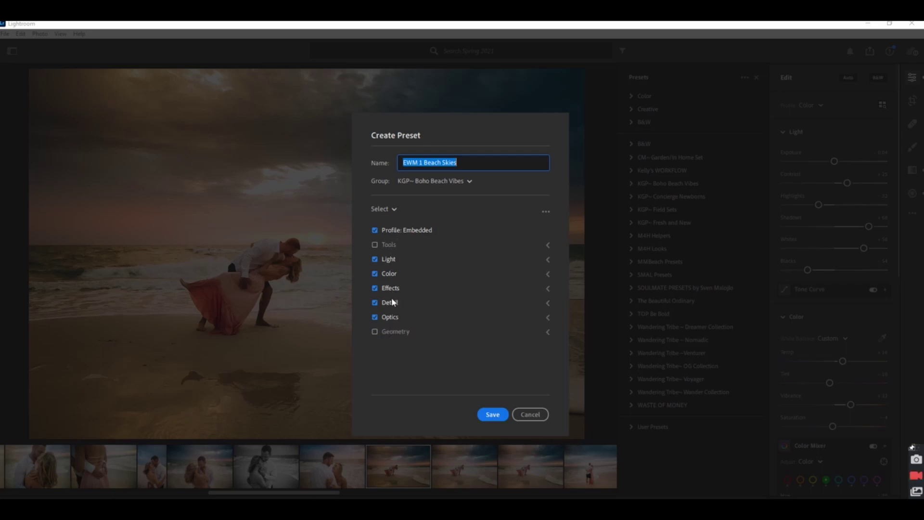
pyautogui.click(376, 244)
pyautogui.click(548, 245)
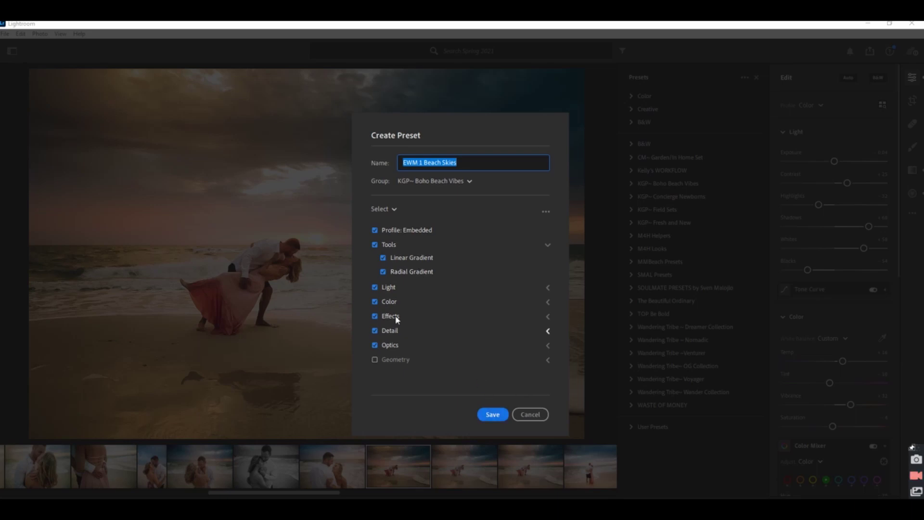
pyautogui.click(492, 414)
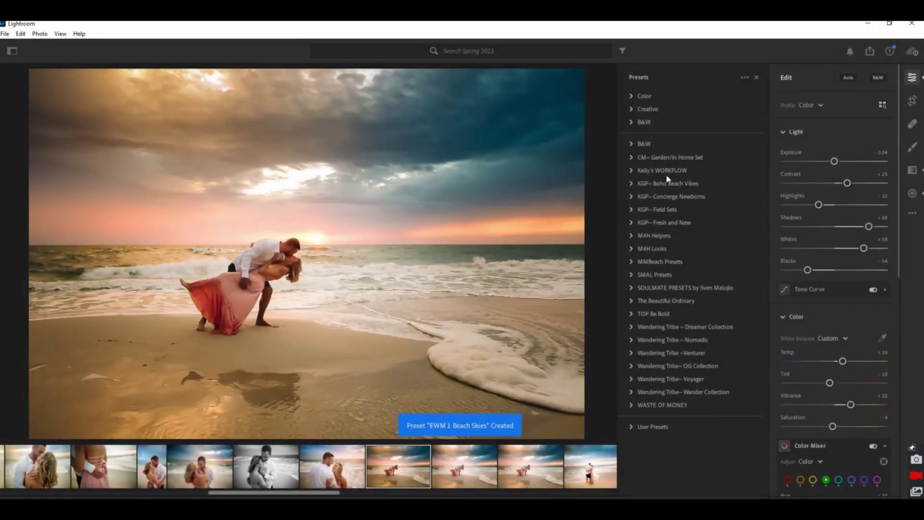
# Apply the EWM 1 Beach Skies preset from the KGP~ Boho Beach Vibes group and close the presets list
pyautogui.click(632, 184)
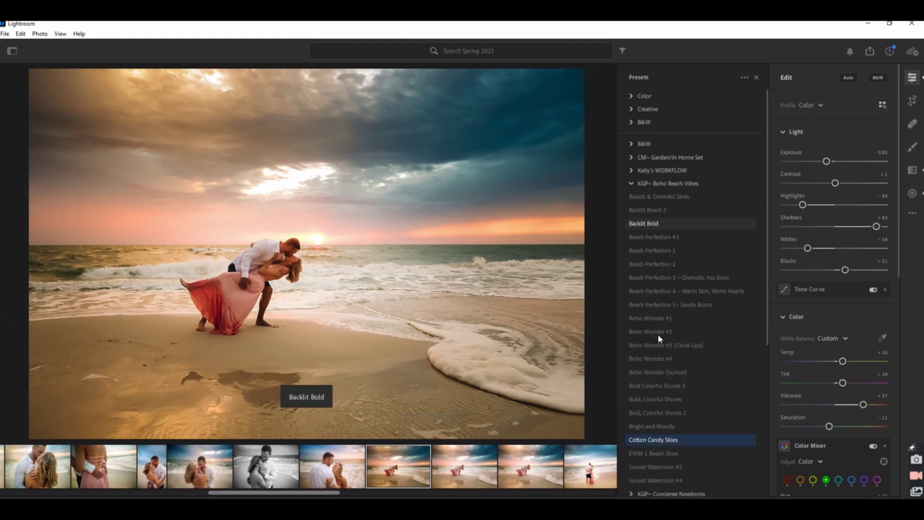
pyautogui.click(657, 455)
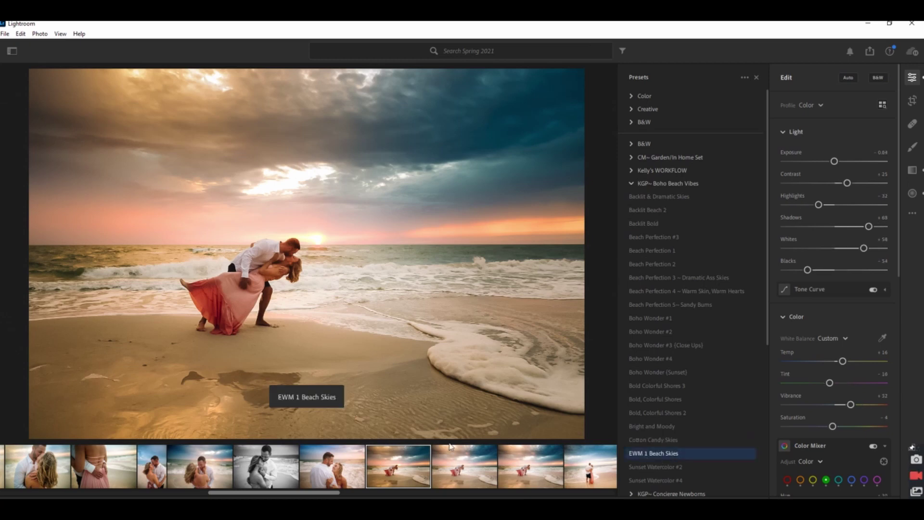
pyautogui.click(631, 184)
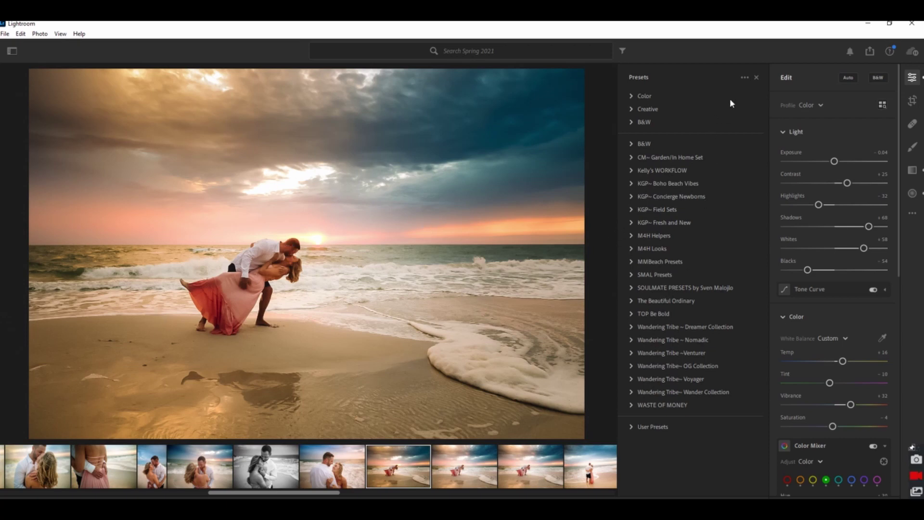
pyautogui.click(757, 77)
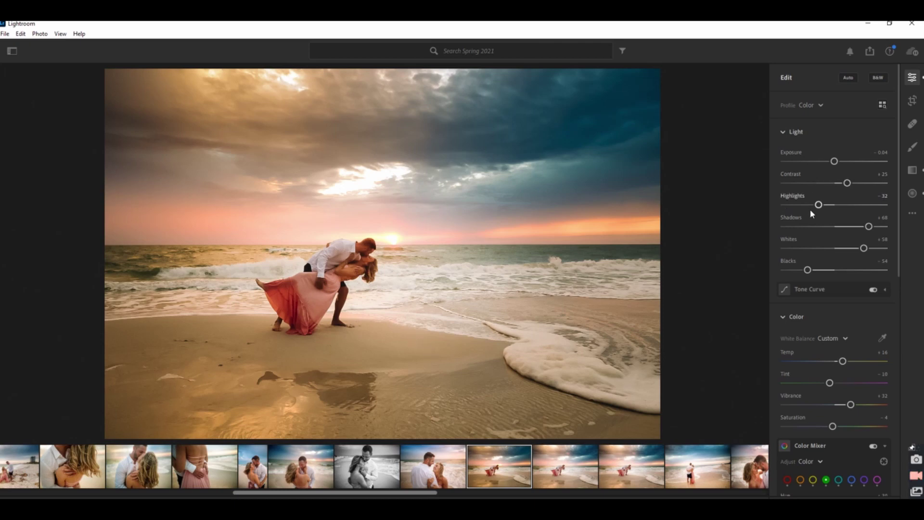
# Set the photo's Color Noise Reduction to 13 and its Grain to 4
pyautogui.scroll(-10, 852, 337)
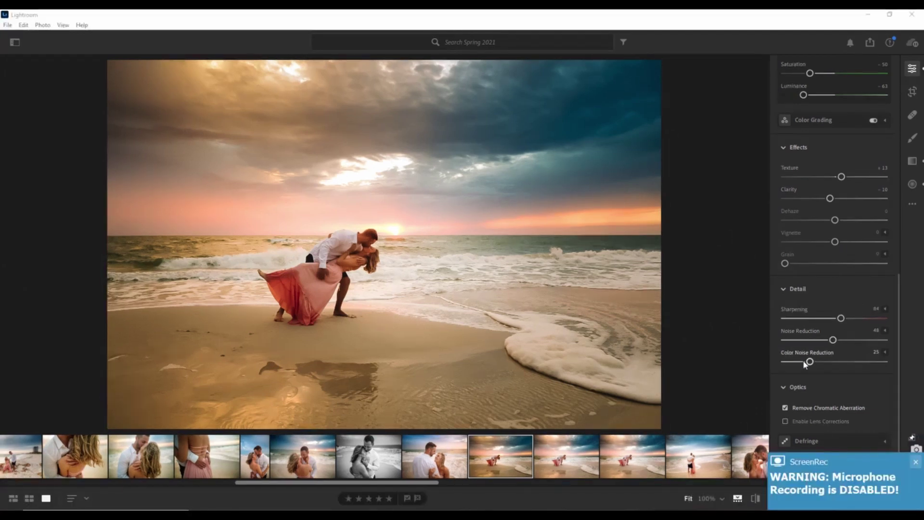
pyautogui.moveTo(810, 363); pyautogui.dragTo(798, 364)
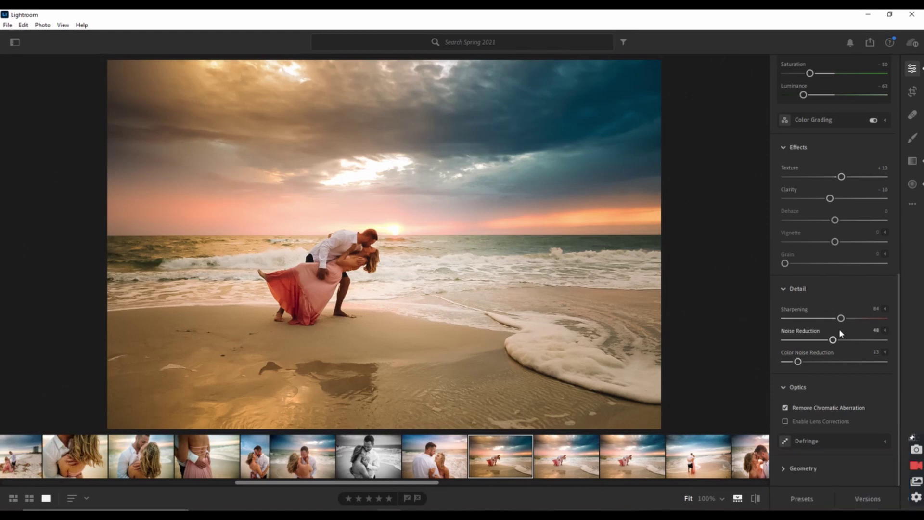
pyautogui.moveTo(784, 263); pyautogui.dragTo(790, 265)
# Reduce the photo's color intensity by setting Vibrance to +21 and Saturation to -6
pyautogui.scroll(3, 862, 294)
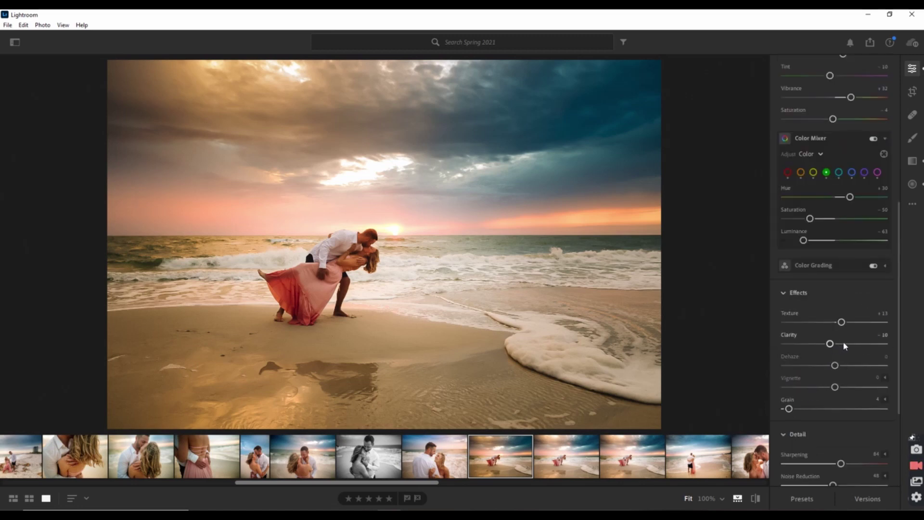
pyautogui.scroll(2, 845, 346)
pyautogui.scroll(5, 844, 342)
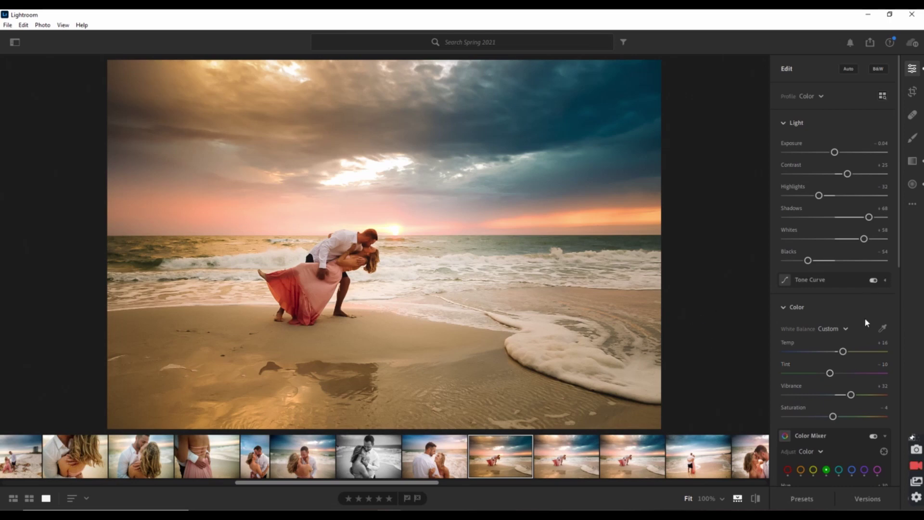
pyautogui.scroll(-3, 865, 319)
pyautogui.scroll(3, 862, 324)
pyautogui.scroll(-3, 842, 298)
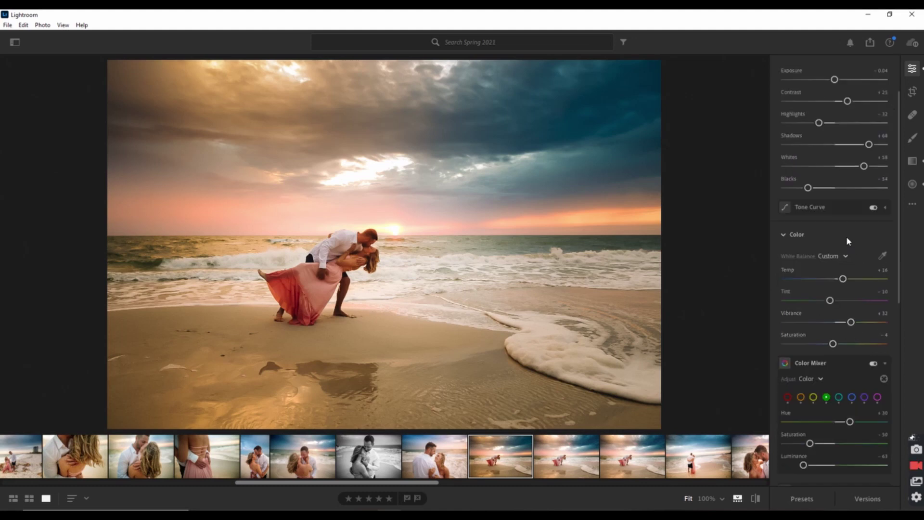
pyautogui.scroll(3, 849, 241)
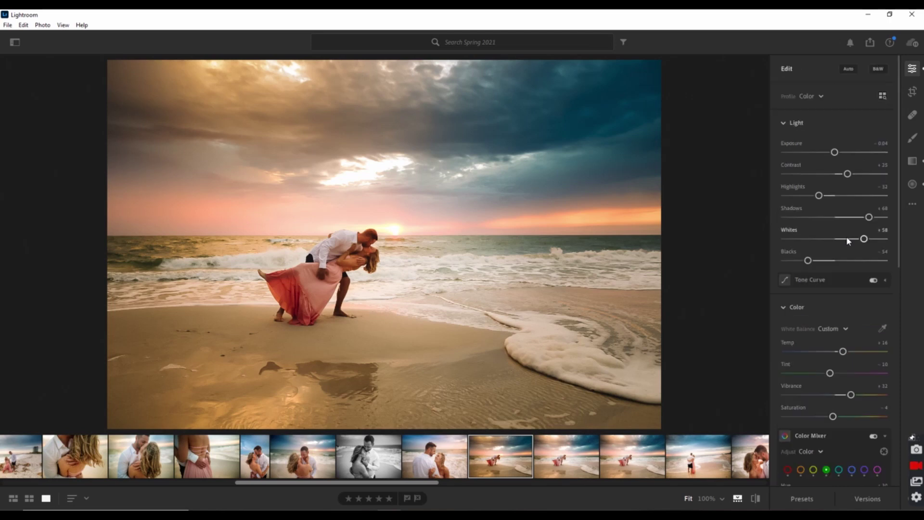
pyautogui.scroll(-3, 849, 241)
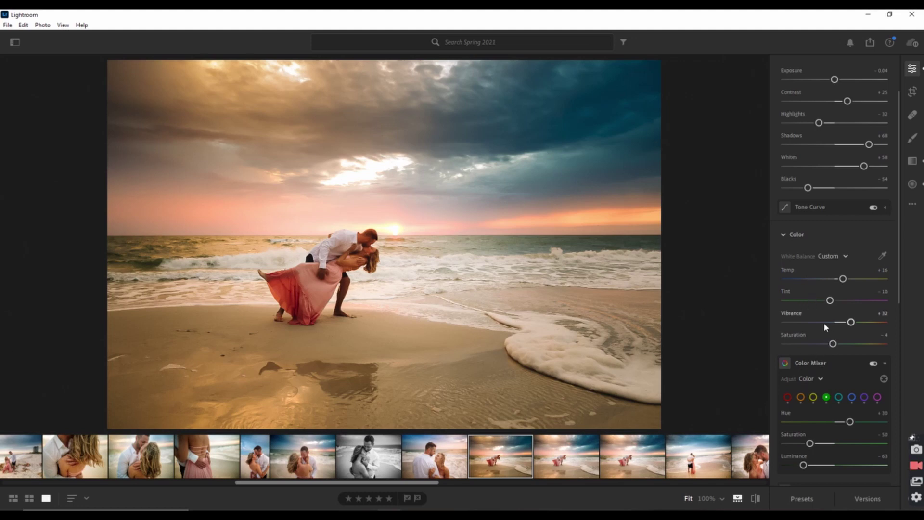
pyautogui.moveTo(851, 322); pyautogui.dragTo(832, 345)
# Adjust the light settings: reset Contrast to 0, Exposure +0.06, Shadows +53, Whites +70, Highlights -34 and Blacks -32
pyautogui.scroll(3, 837, 288)
pyautogui.doubleClick(848, 174)
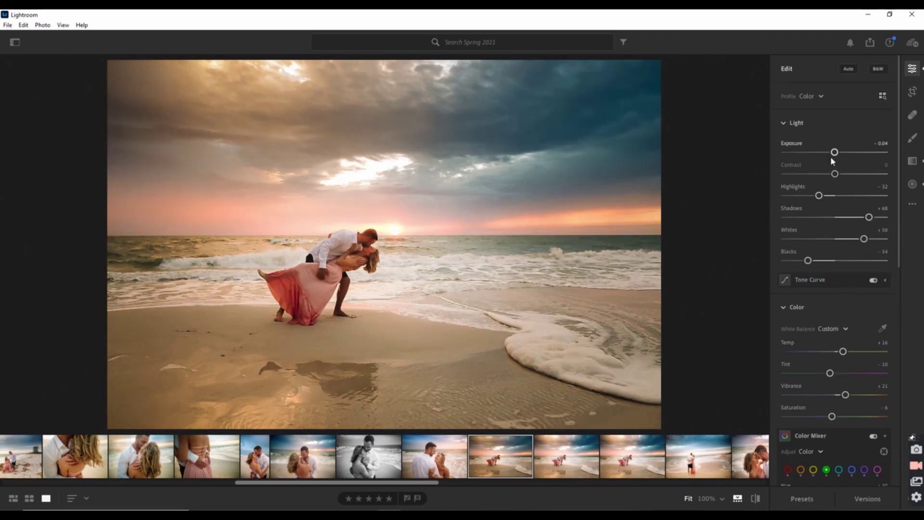
pyautogui.moveTo(835, 152); pyautogui.dragTo(836, 153)
pyautogui.moveTo(870, 218); pyautogui.dragTo(871, 240)
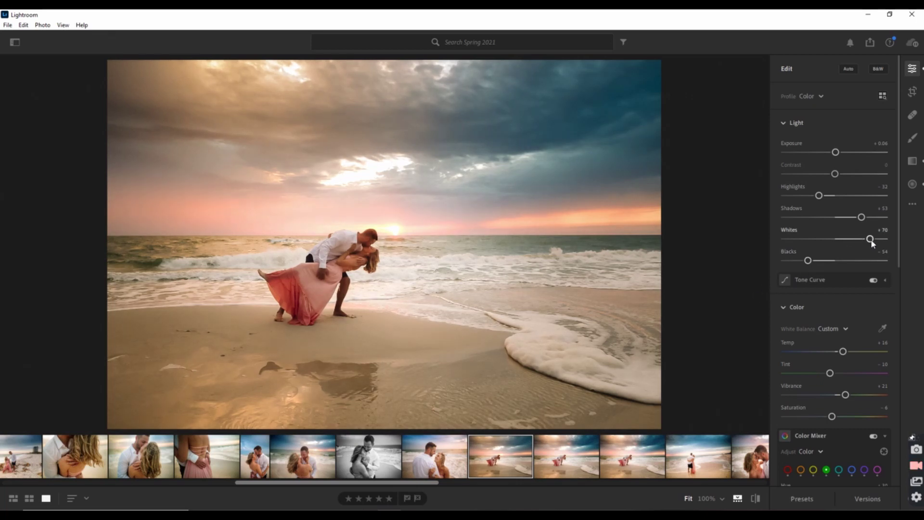
pyautogui.moveTo(819, 195); pyautogui.dragTo(818, 196)
pyautogui.moveTo(809, 260); pyautogui.dragTo(820, 260)
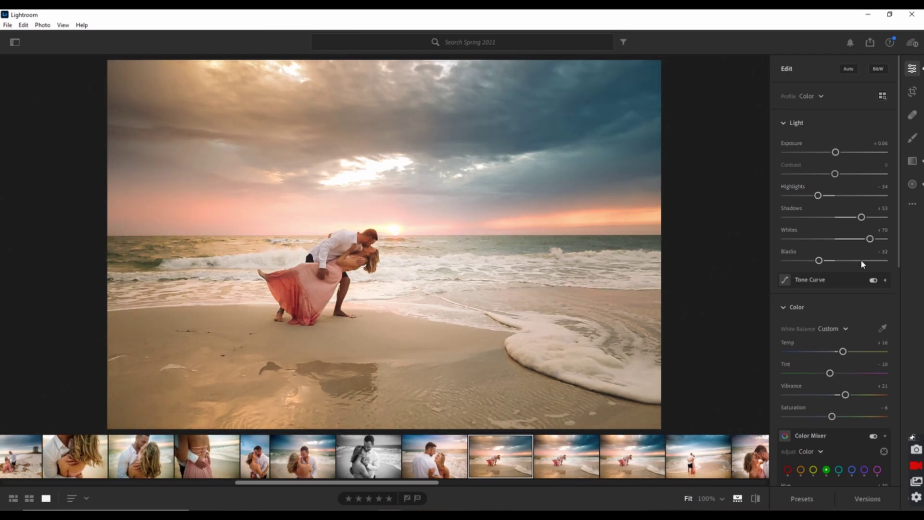
# Centre the radial gradient on the couple, set its Exposure to +1.24 and Texture to +16, and return to the general edit settings
pyautogui.click(912, 183)
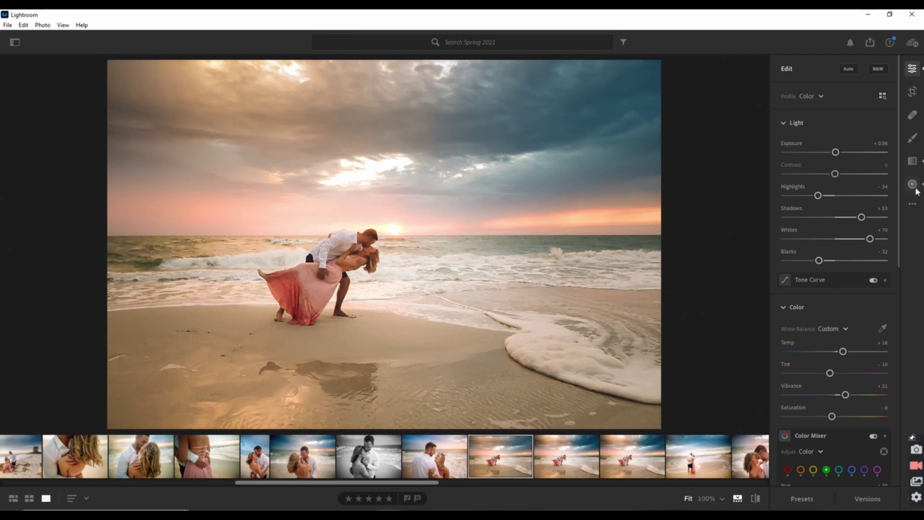
pyautogui.click(367, 267)
pyautogui.moveTo(367, 267); pyautogui.dragTo(352, 269)
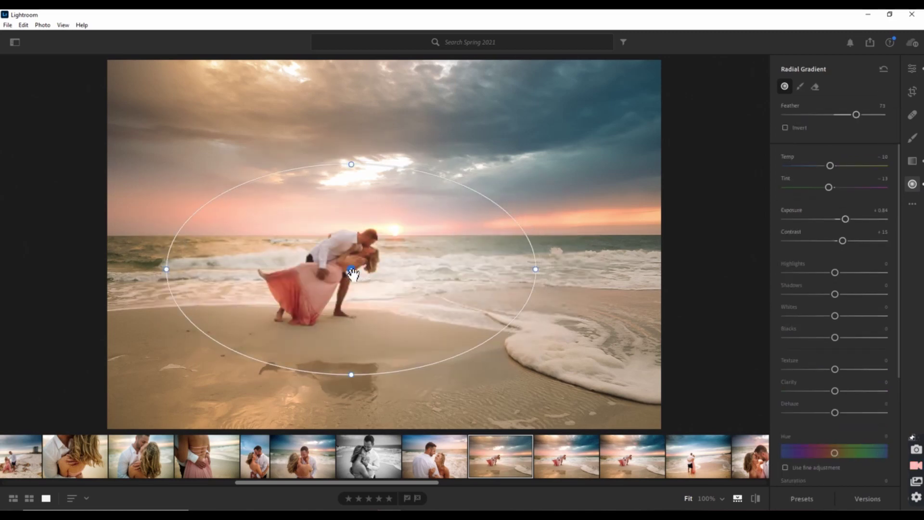
pyautogui.moveTo(845, 219); pyautogui.dragTo(851, 222)
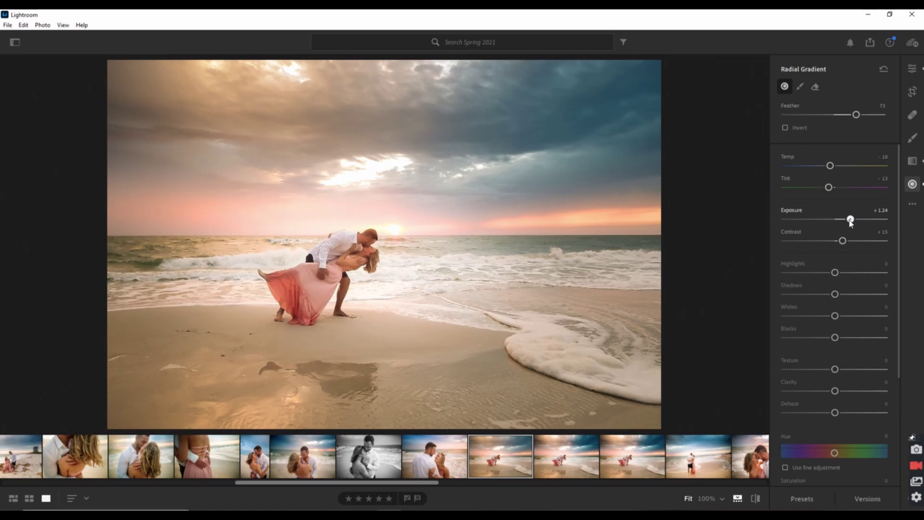
pyautogui.moveTo(835, 370); pyautogui.dragTo(844, 369)
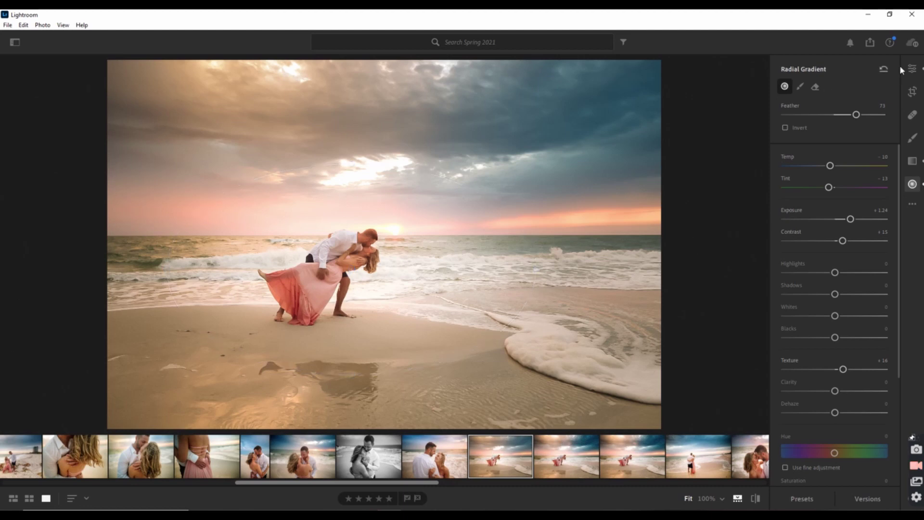
pyautogui.press('e')
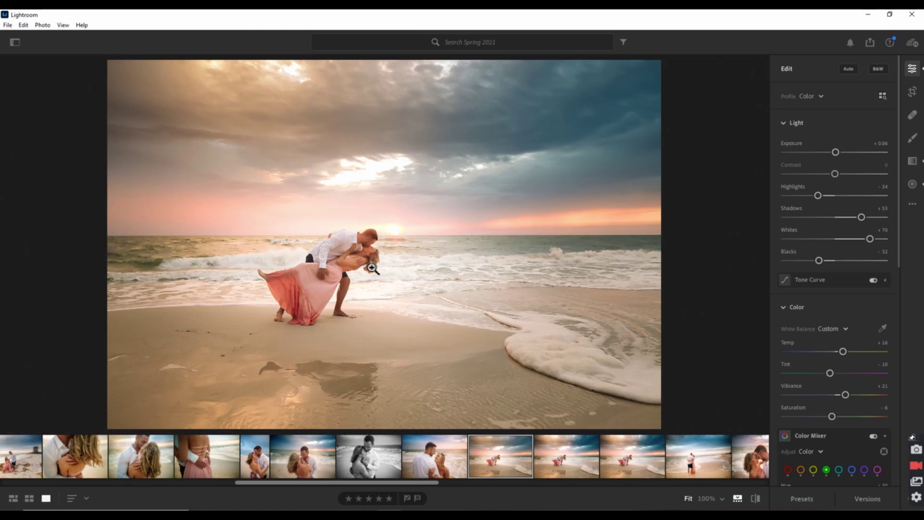
# Cool the sky by setting the existing linear gradient's Temp to -24
pyautogui.click(913, 160)
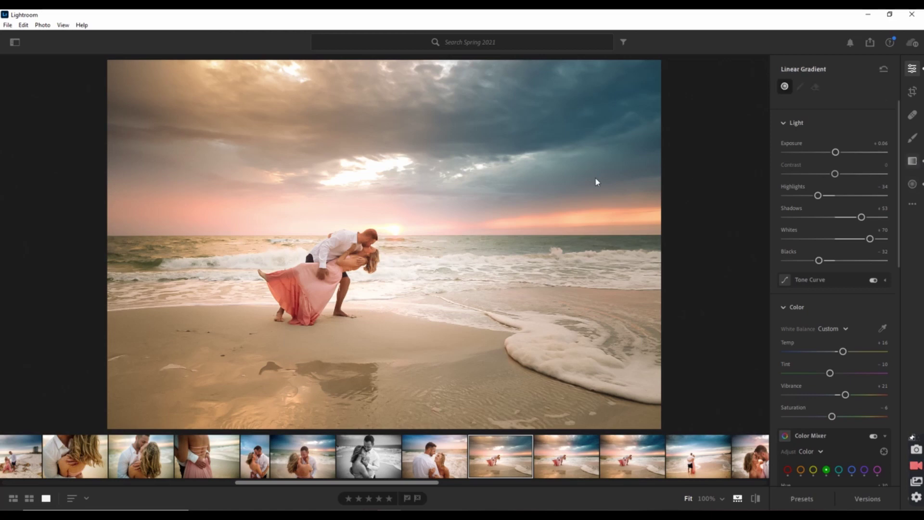
pyautogui.click(460, 196)
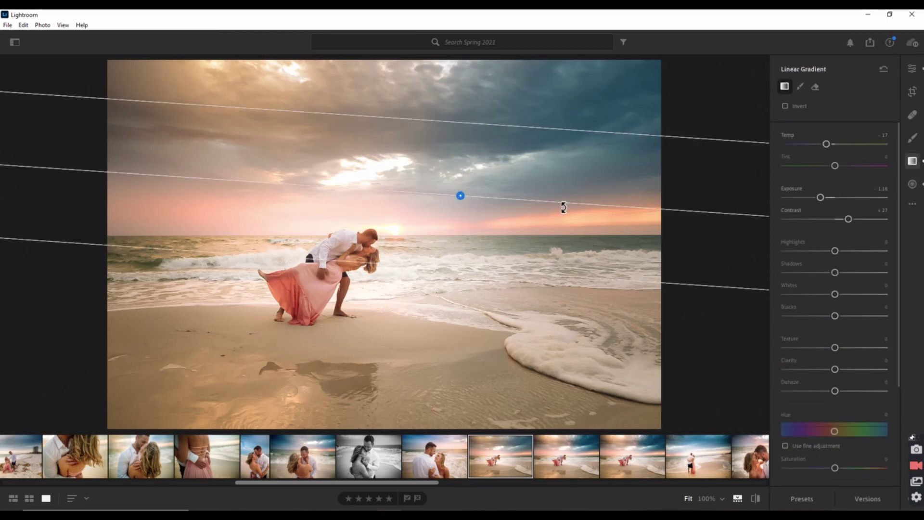
pyautogui.moveTo(825, 145); pyautogui.dragTo(823, 145)
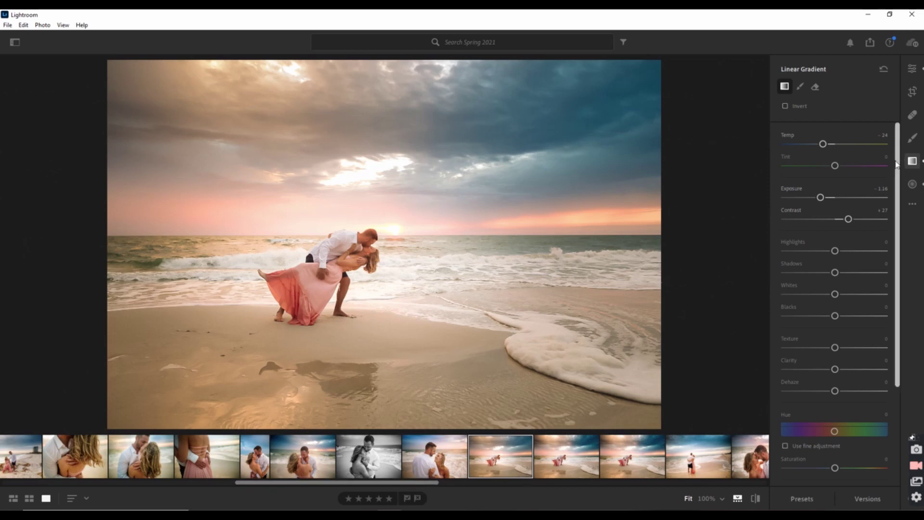
# Reselect the couple's radial gradient and shift it slightly down and to the left
pyautogui.press('r')
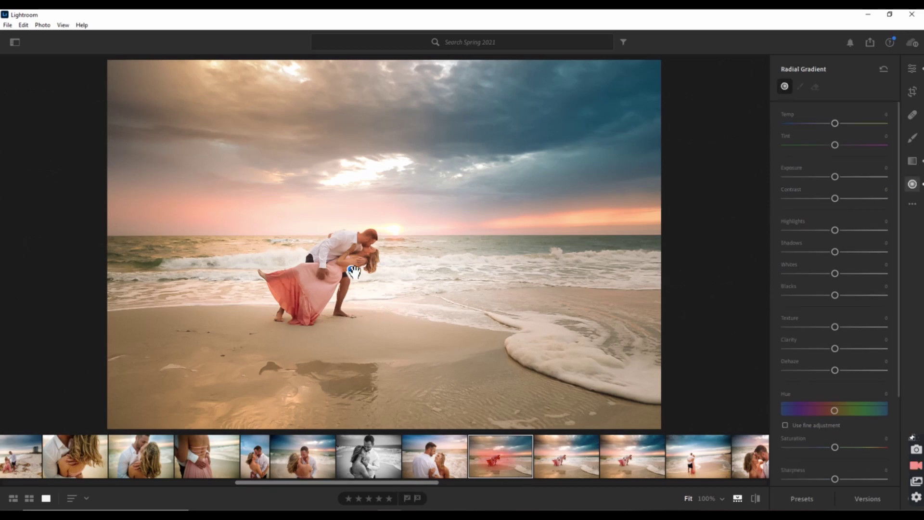
pyautogui.click(352, 270)
pyautogui.moveTo(354, 273); pyautogui.dragTo(334, 284)
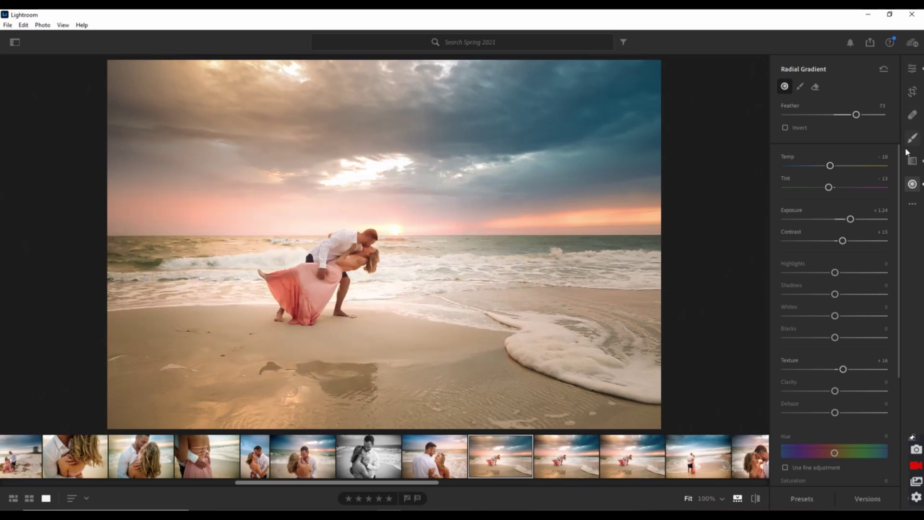
# Set up an adjustment brush with Temp -22, Tint -19, Exposure +0.52, Contrast -5, Highlights -17 and Whites +14
pyautogui.press('b')
pyautogui.press(']')
pyautogui.press(']')
pyautogui.press(']')
pyautogui.press(']')
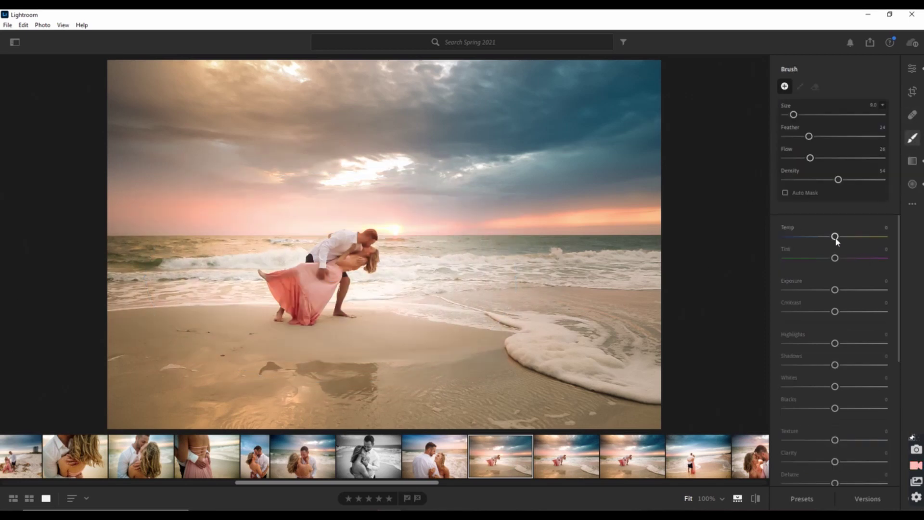
pyautogui.moveTo(835, 236); pyautogui.dragTo(826, 344)
pyautogui.moveTo(835, 386); pyautogui.dragTo(842, 386)
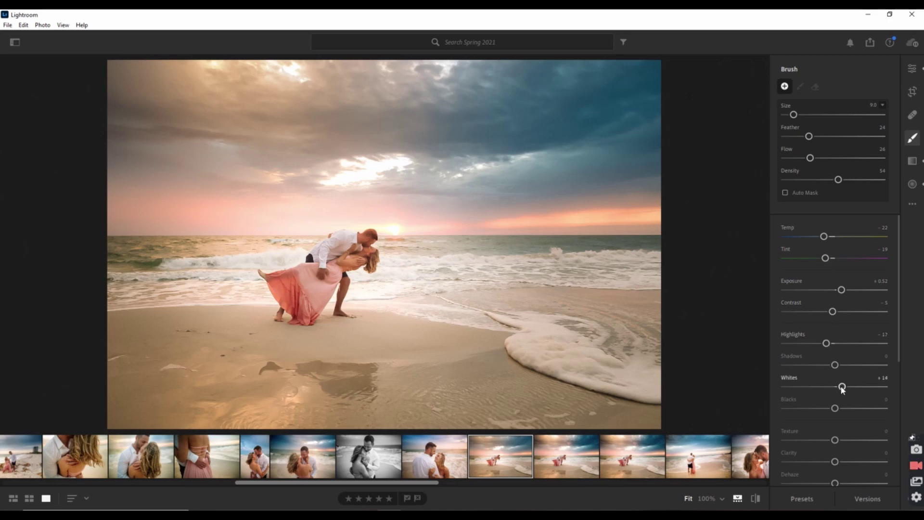
# Paint the brush adjustment over the water at the photo's left edge, using brush size 12 and then 7
pyautogui.press(']')
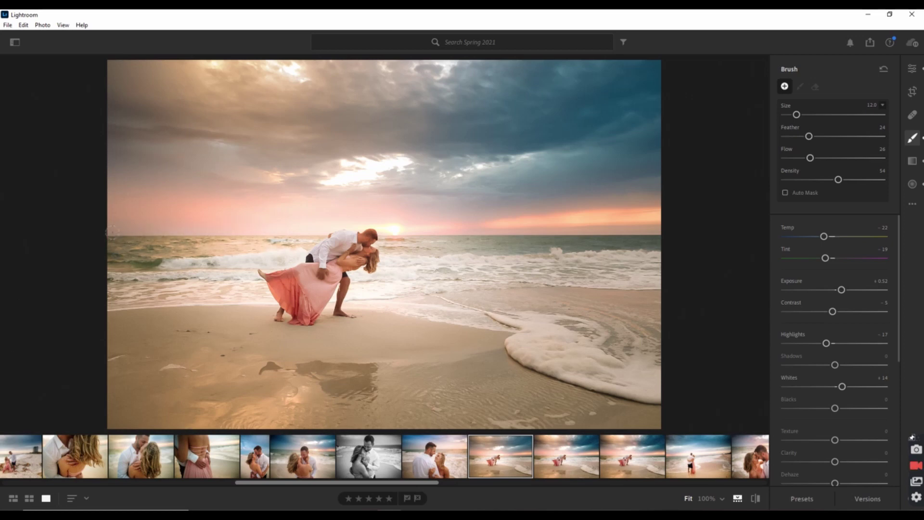
pyautogui.click(115, 256)
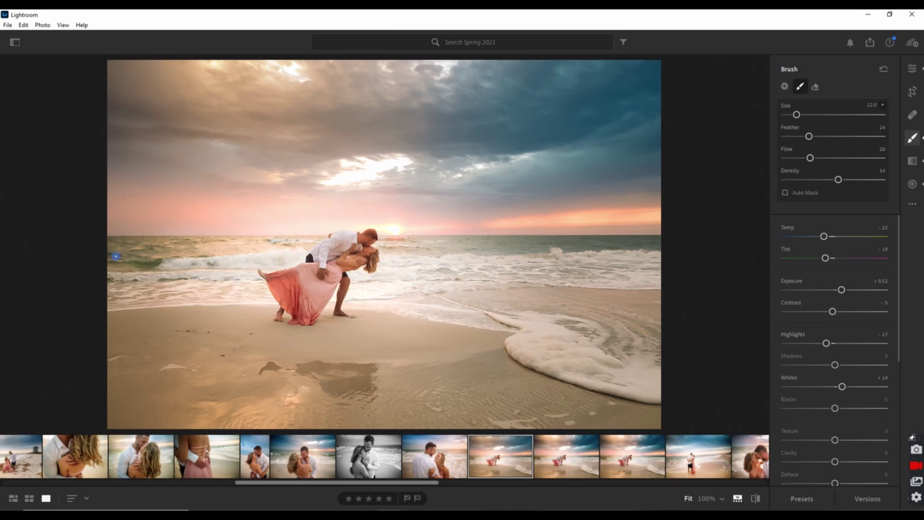
pyautogui.press('[')
pyautogui.press('[')
pyautogui.press('[')
pyautogui.press('[')
pyautogui.press('[')
pyautogui.click(115, 256)
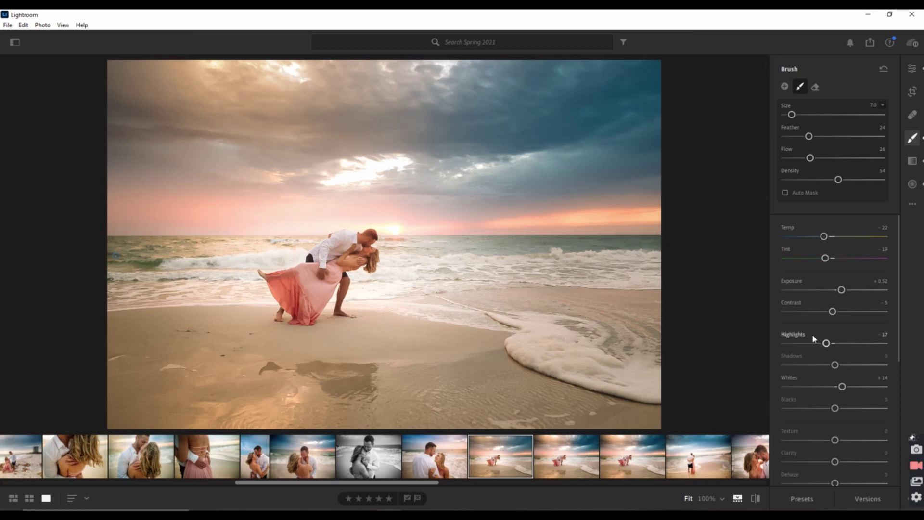
# Set the water brush adjustment's Shadows to -7 and Texture to +7, and return to the general edit settings
pyautogui.moveTo(835, 365); pyautogui.dragTo(831, 366)
pyautogui.scroll(-1, 868, 319)
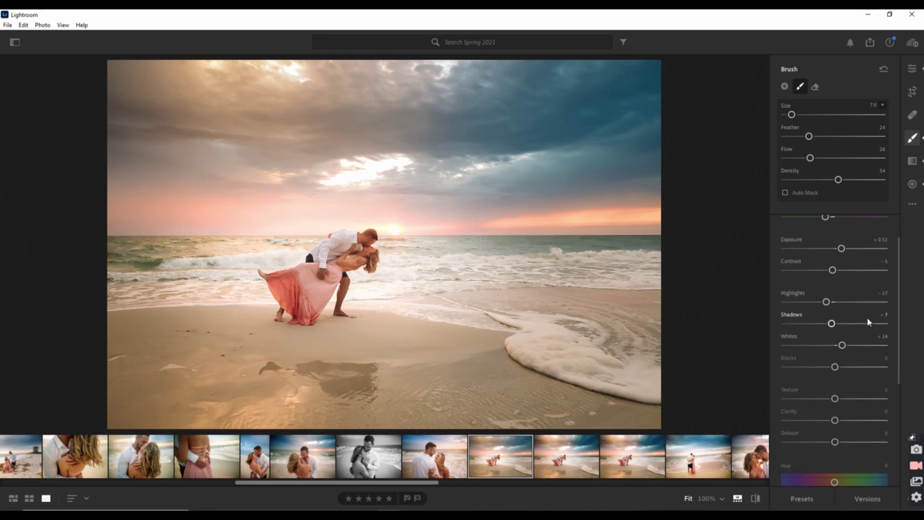
pyautogui.scroll(-1, 867, 317)
pyautogui.moveTo(835, 357); pyautogui.dragTo(838, 358)
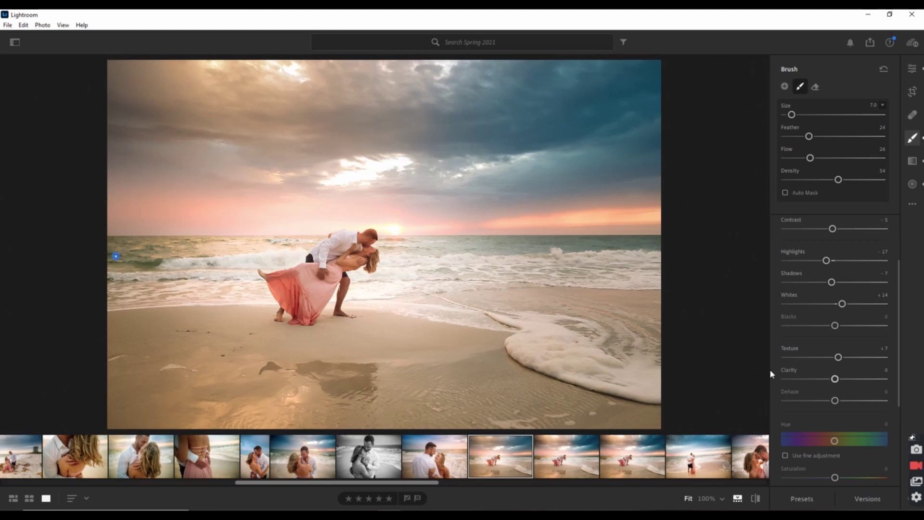
pyautogui.click(912, 69)
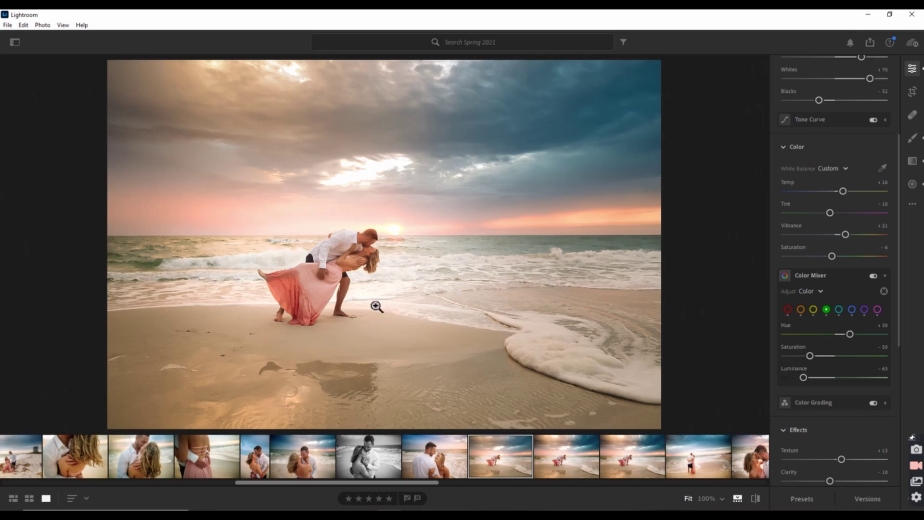
# Send the beach photo from Lightroom to Photoshop for editing and run the UNIVERSAL PREP action on it
pyautogui.rightClick(497, 463)
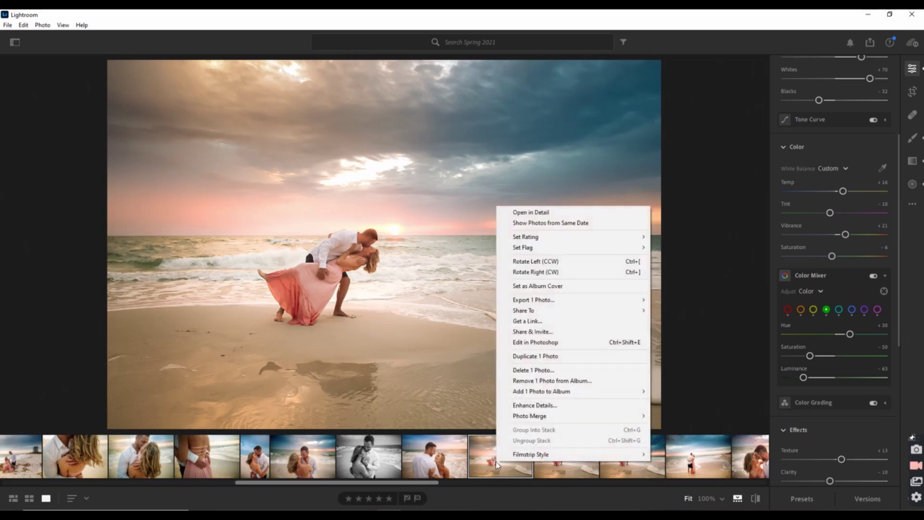
pyautogui.click(555, 345)
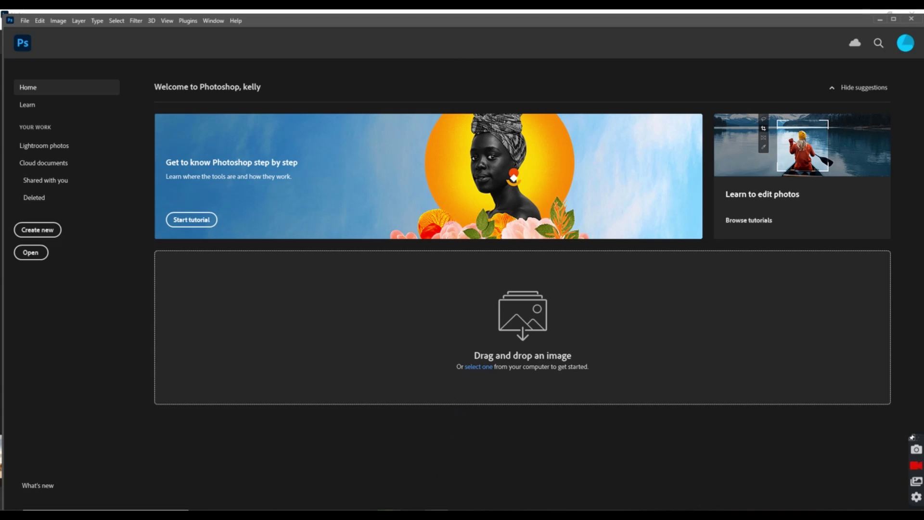
pyautogui.click(486, 367)
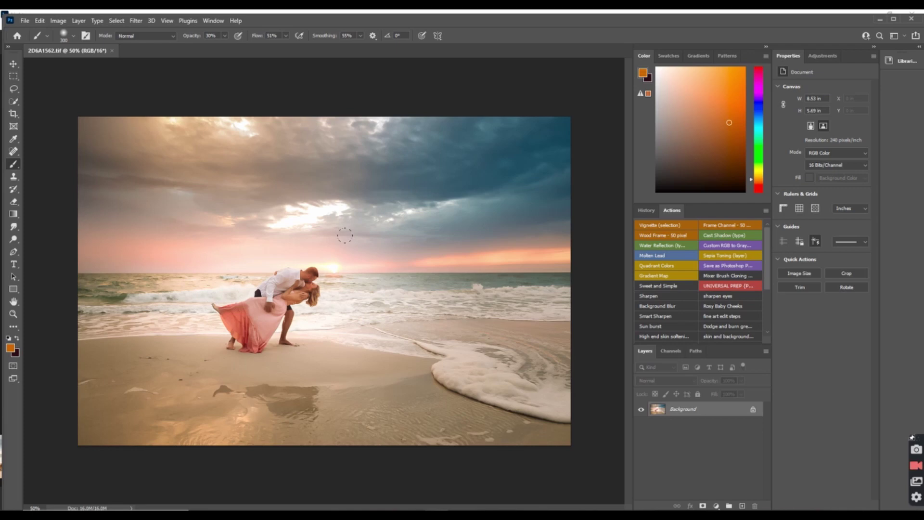
pyautogui.click(728, 290)
# Remove the dark specks from the sand to the left of the couple with a small content-aware Spot Healing Brush
pyautogui.click(14, 152)
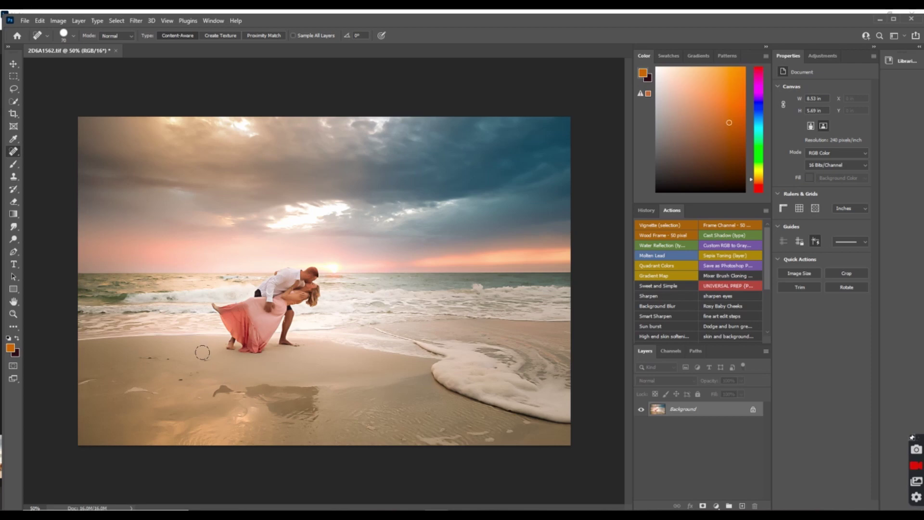
pyautogui.press('[')
pyautogui.press('[')
pyautogui.press('[')
pyautogui.click(208, 360)
pyautogui.click(191, 372)
pyautogui.click(145, 360)
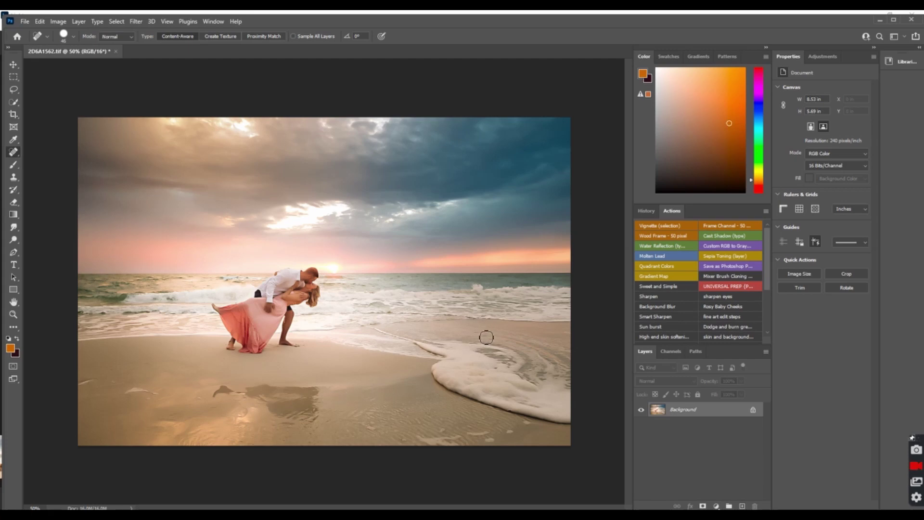
pyautogui.press(']')
pyautogui.hotkey('ctrl', 'j')
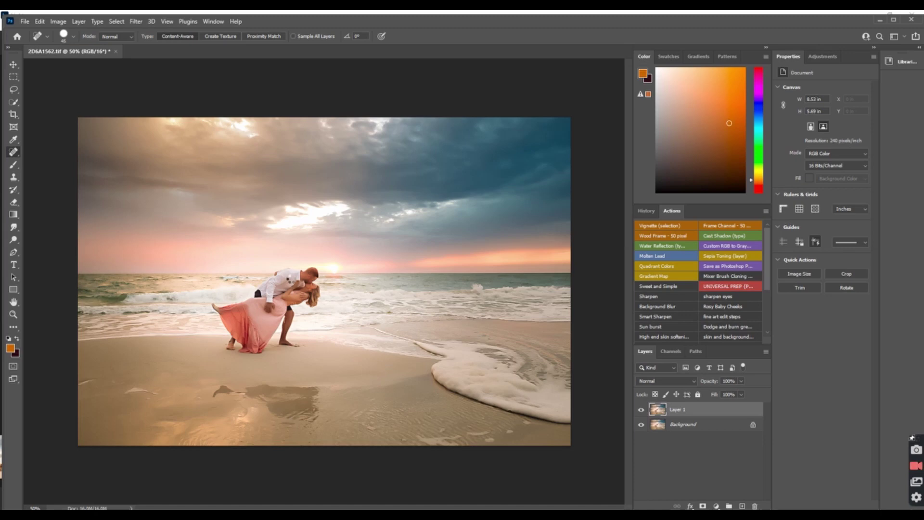
pyautogui.keyDown('alt'); pyautogui.click(703, 506); pyautogui.keyUp('alt')
pyautogui.press('b')
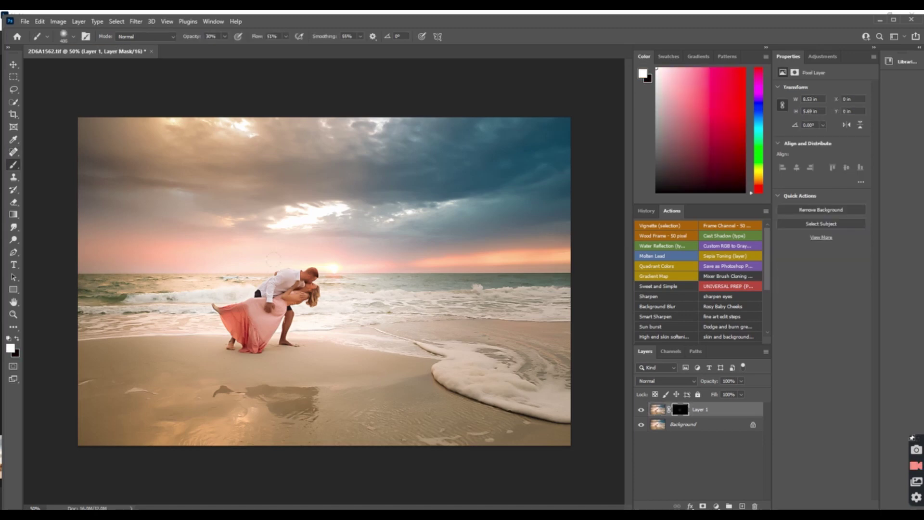
pyautogui.moveTo(209, 285); pyautogui.dragTo(208, 293)
pyautogui.moveTo(720, 412); pyautogui.dragTo(757, 504)
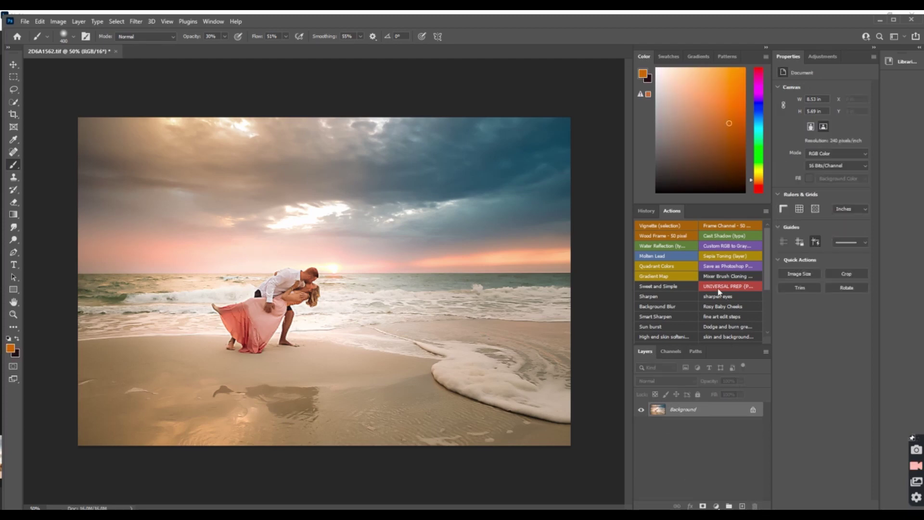
# Run the Smart Sharpen action, lower the opacity of its masked layer, brush the effect in near the couple, and flatten the image
pyautogui.click(663, 318)
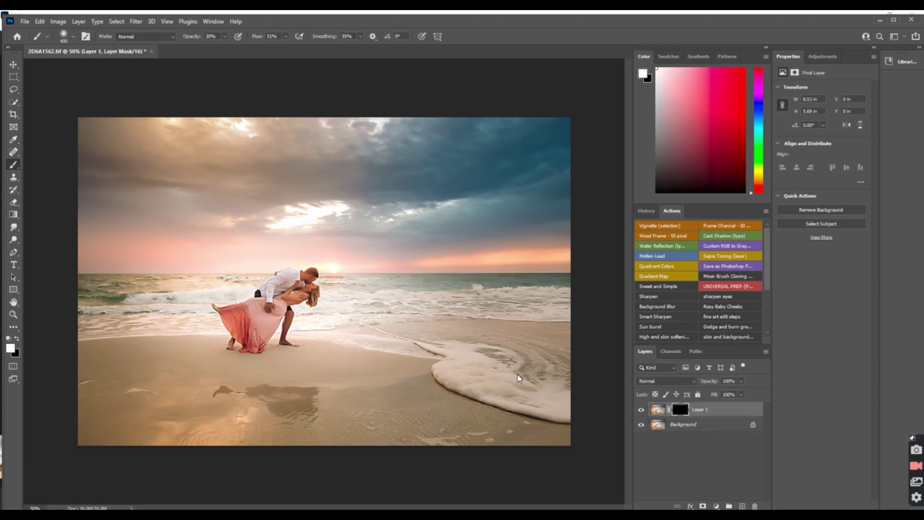
pyautogui.click(742, 381)
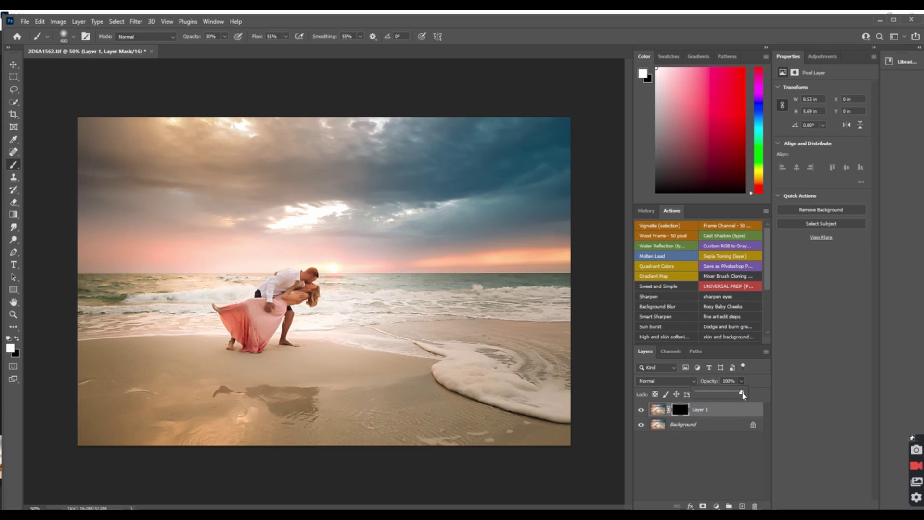
pyautogui.moveTo(744, 395); pyautogui.dragTo(717, 392)
pyautogui.click(277, 256)
pyautogui.click(766, 351)
pyautogui.click(799, 458)
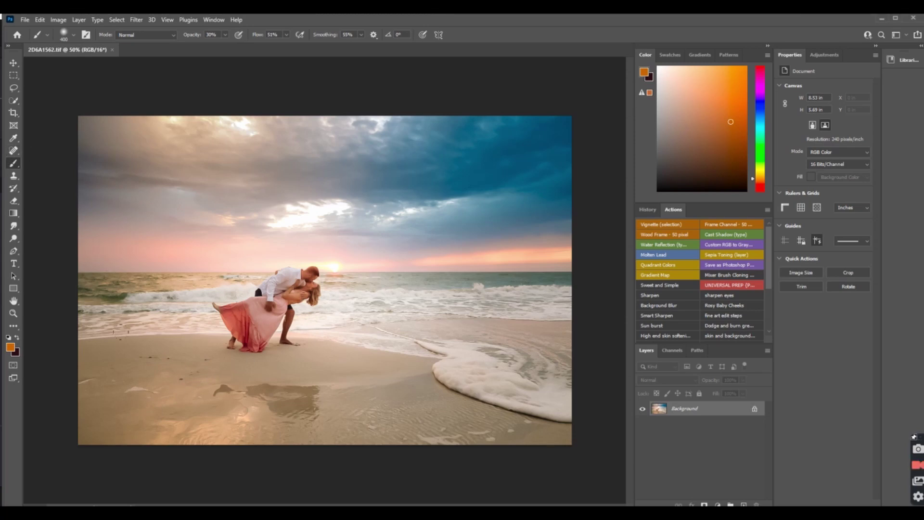
# Clean the small specks off the sand left of and below the couple with the Spot Healing Brush
pyautogui.press('[')
pyautogui.click(147, 356)
pyautogui.click(13, 151)
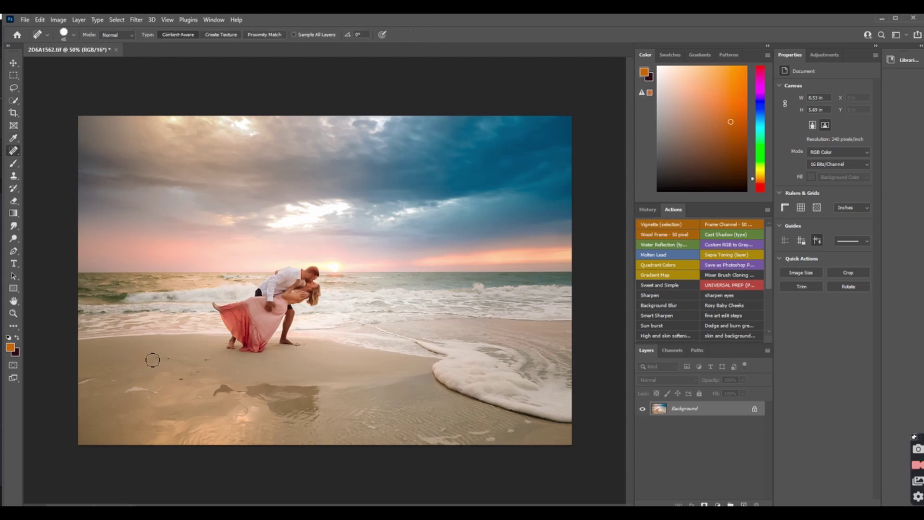
pyautogui.moveTo(151, 361)
pyautogui.mouseDown()
pyautogui.moveTo(208, 362)
pyautogui.moveTo(183, 381)
pyautogui.moveTo(196, 370)
pyautogui.mouseUp()
pyautogui.moveTo(205, 394); pyautogui.dragTo(204, 400)
# Run the Sun burst action and move its radial gradient glow toward the left part of the sky
pyautogui.click(657, 326)
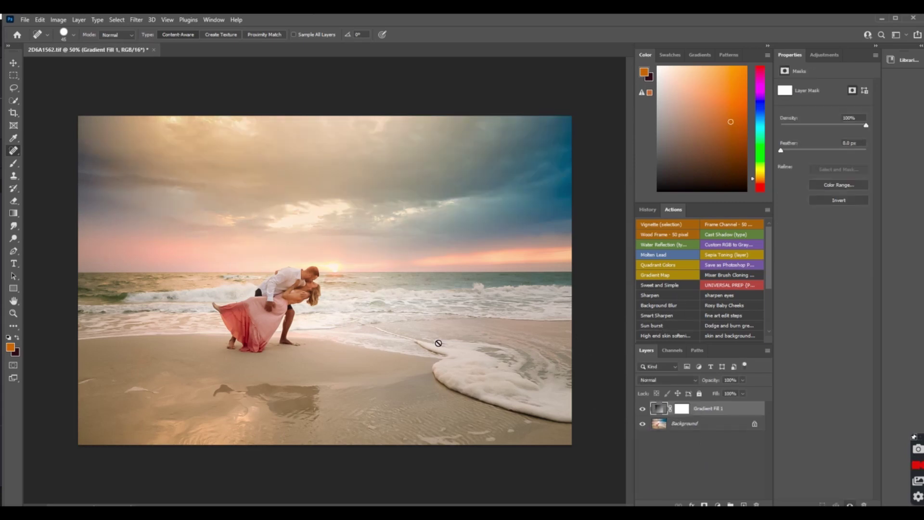
pyautogui.doubleClick(660, 409)
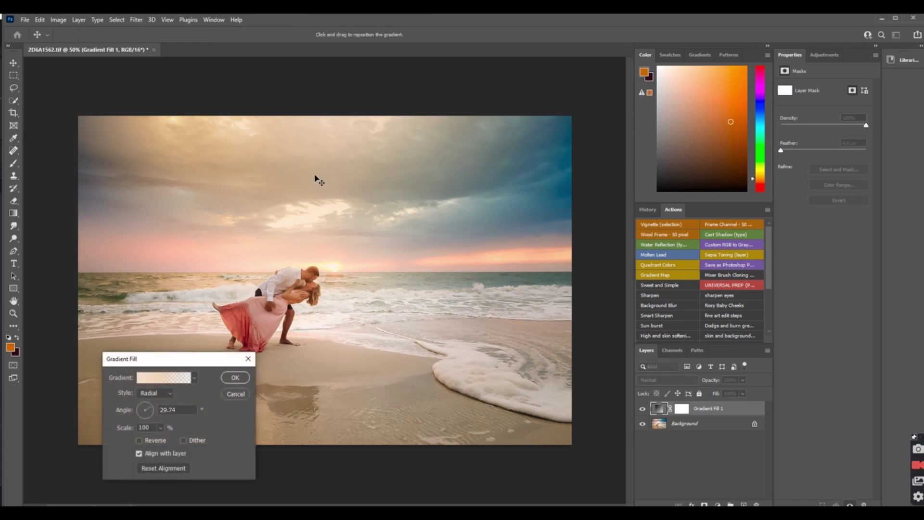
pyautogui.moveTo(316, 177); pyautogui.dragTo(192, 169)
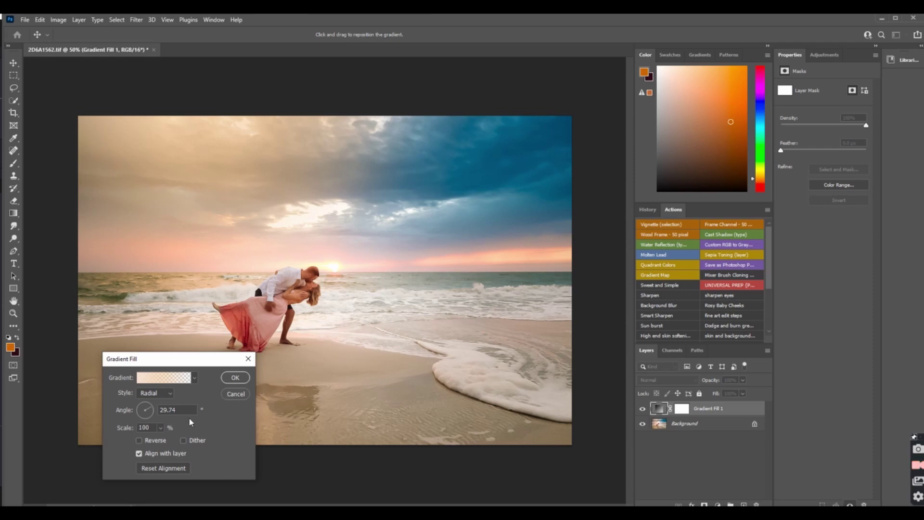
# Set the sunburst gradient's angle to 68.62°, try its glow over the lower-right foam, and settle it in the upper-left sky
pyautogui.click(149, 409)
pyautogui.click(149, 406)
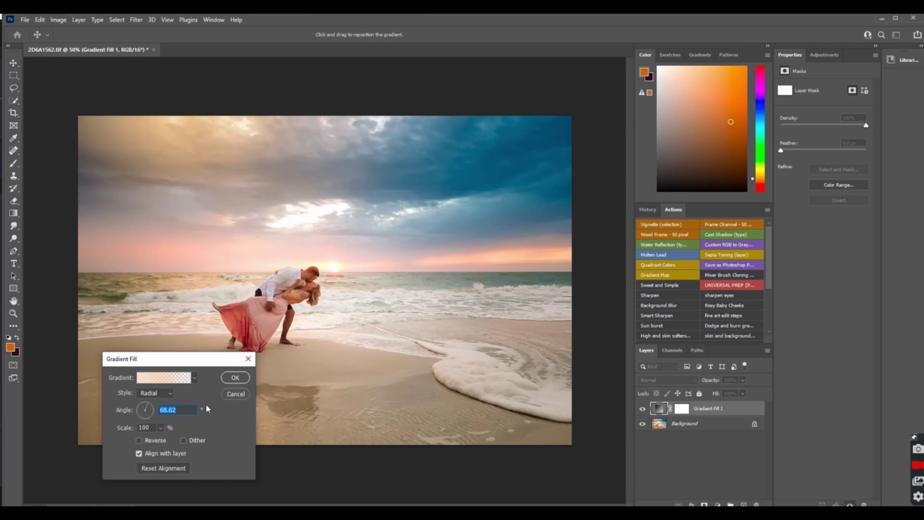
pyautogui.moveTo(207, 130); pyautogui.dragTo(563, 480)
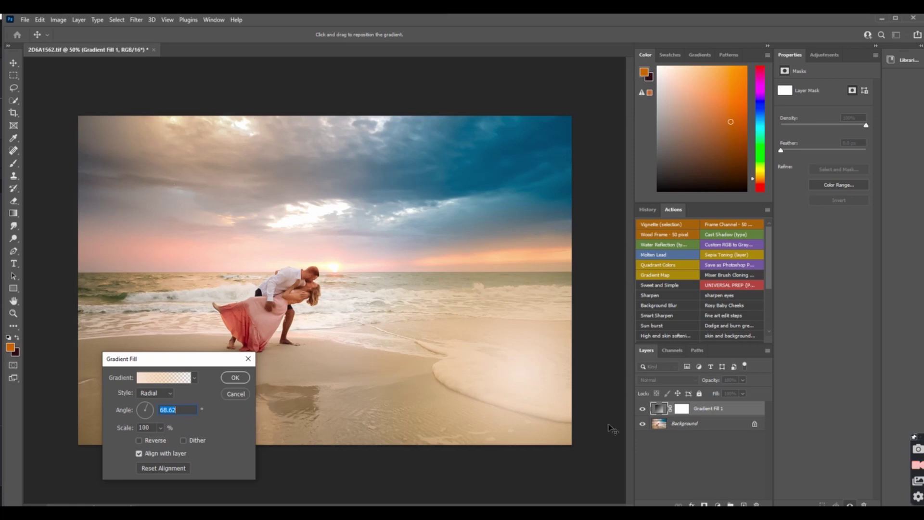
pyautogui.moveTo(516, 384); pyautogui.dragTo(203, 136)
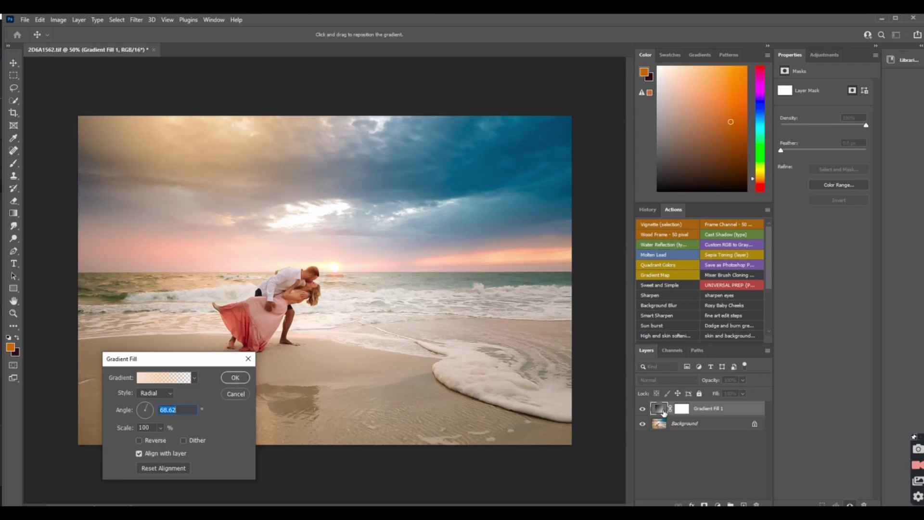
pyautogui.click(236, 378)
pyautogui.press('j')
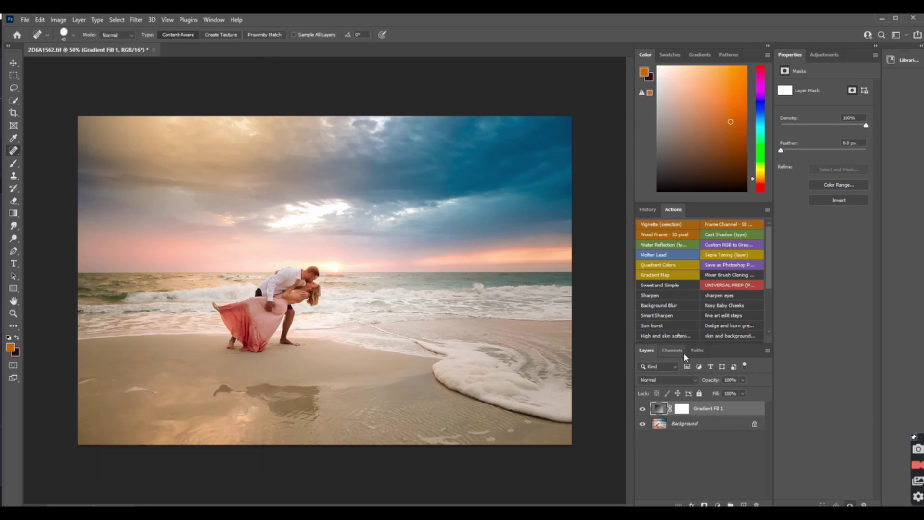
# Lower the opacity of the gradient fill layer to about 22% and flatten the image
pyautogui.click(744, 381)
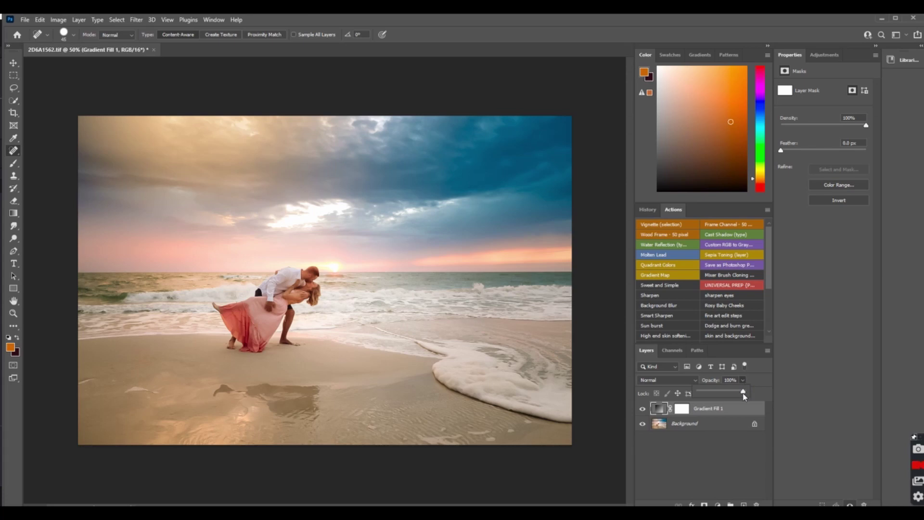
pyautogui.moveTo(743, 393); pyautogui.dragTo(712, 396)
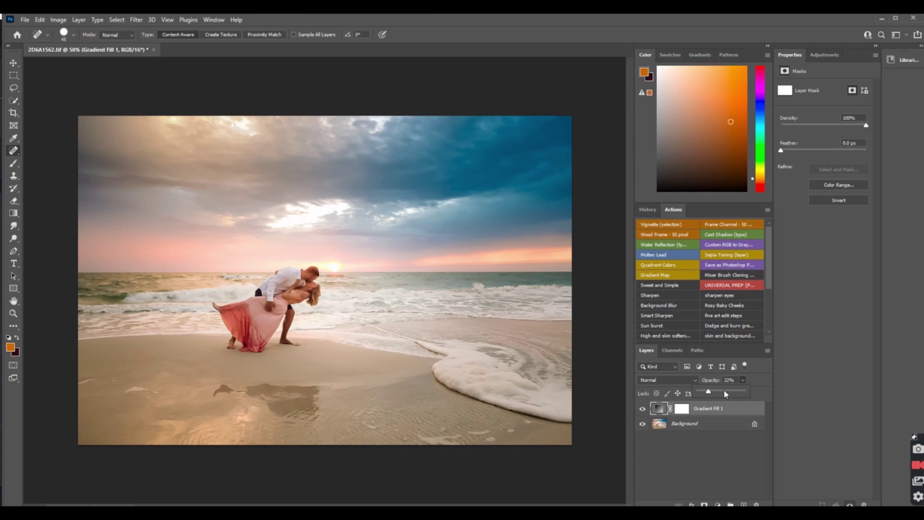
pyautogui.click(768, 350)
pyautogui.click(813, 400)
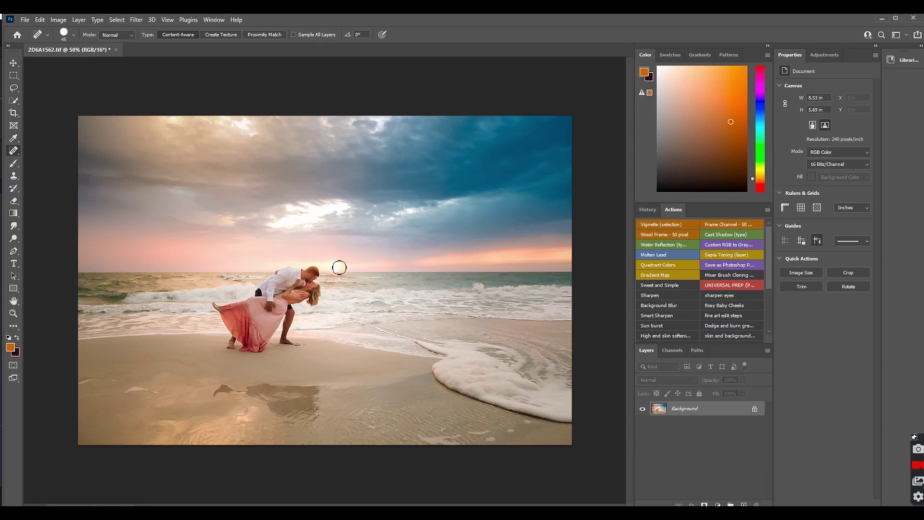
# Switch to the Clone Stamp tool and reduce its brush size to 45
pyautogui.click(14, 177)
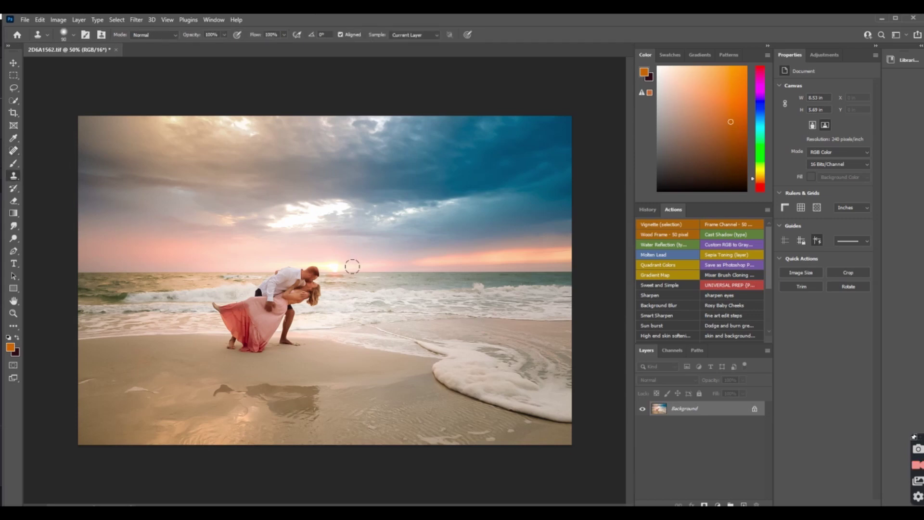
pyautogui.press('[')
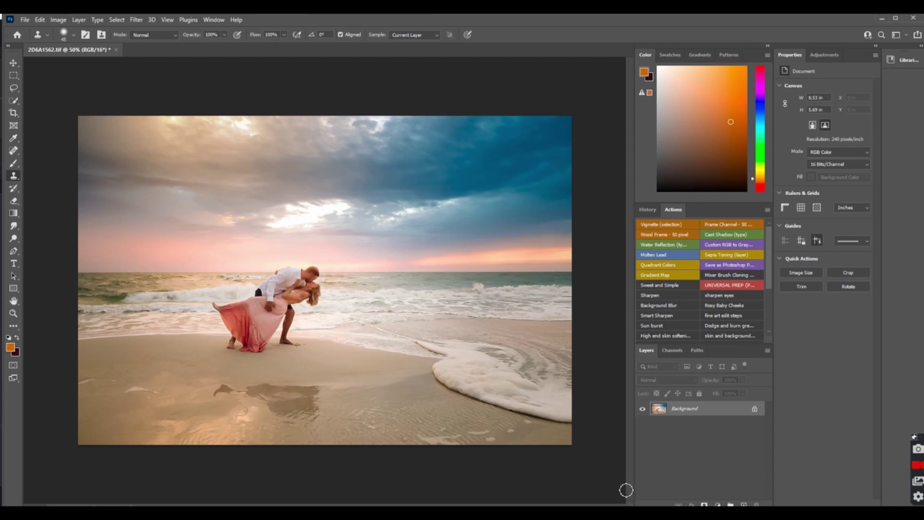
# Place lens flare overlay 1 from the 80_Lens_Flare_Overlays folder into the photo as an embedded image
pyautogui.click(24, 20)
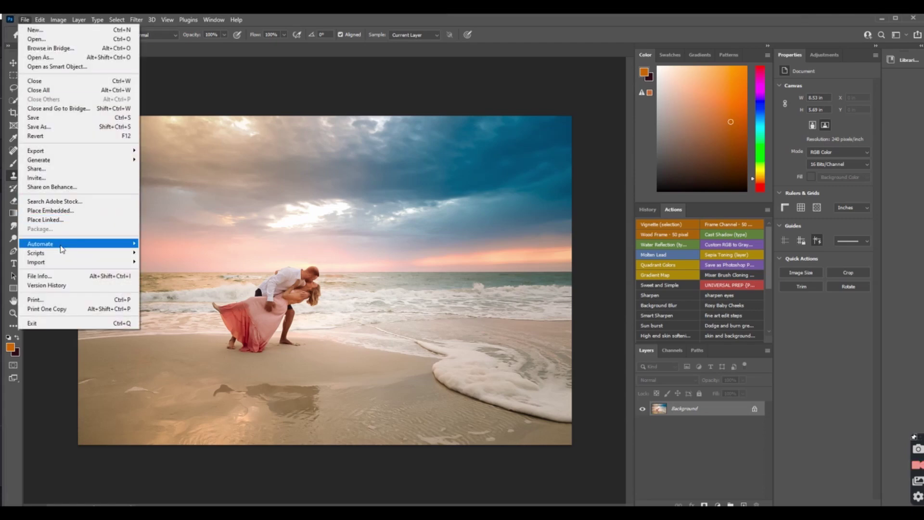
pyautogui.moveTo(62, 248)
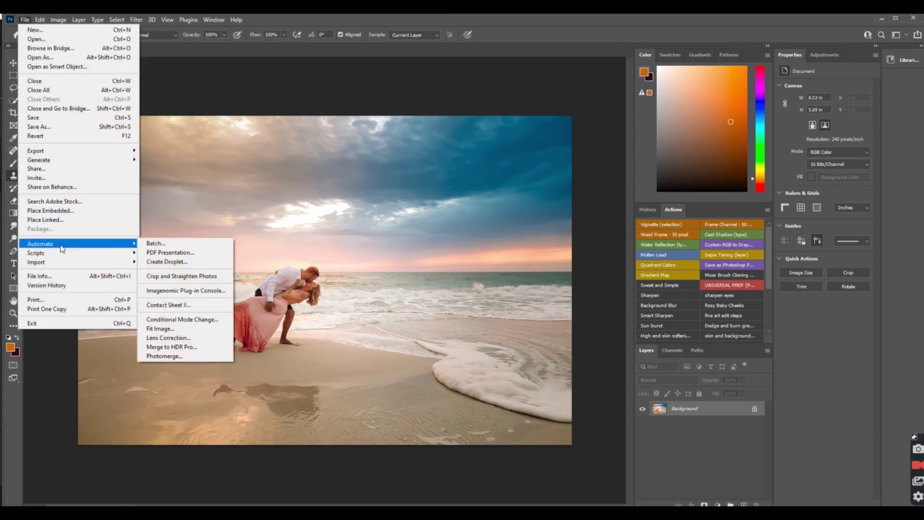
pyautogui.click(67, 212)
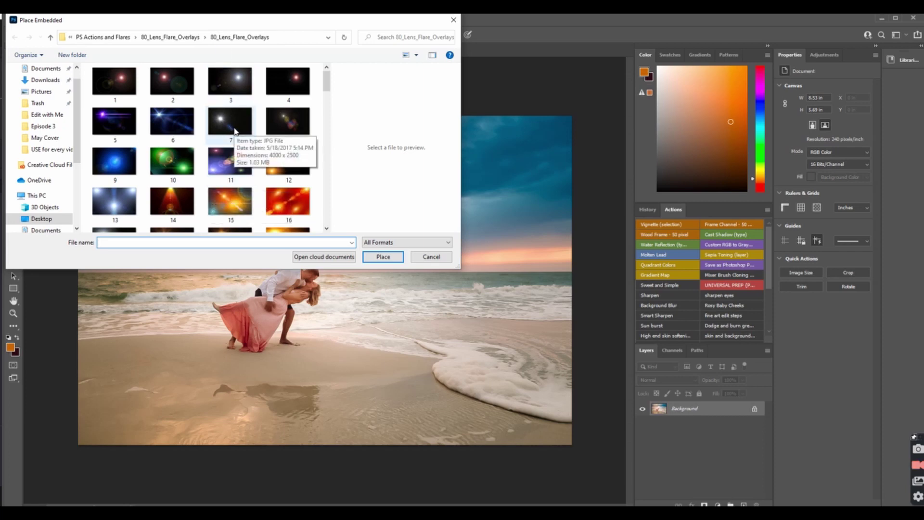
pyautogui.moveTo(328, 87); pyautogui.dragTo(328, 97)
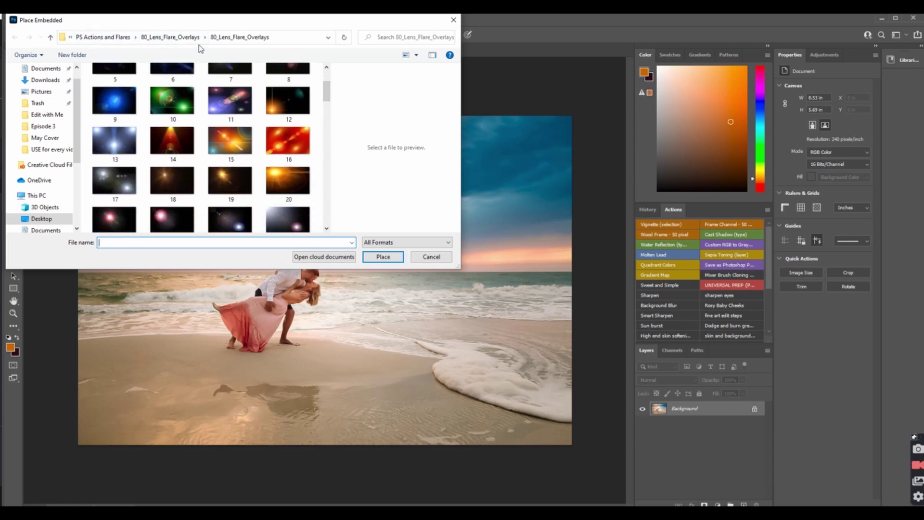
pyautogui.scroll(-3, 243, 155)
pyautogui.scroll(-3, 243, 155)
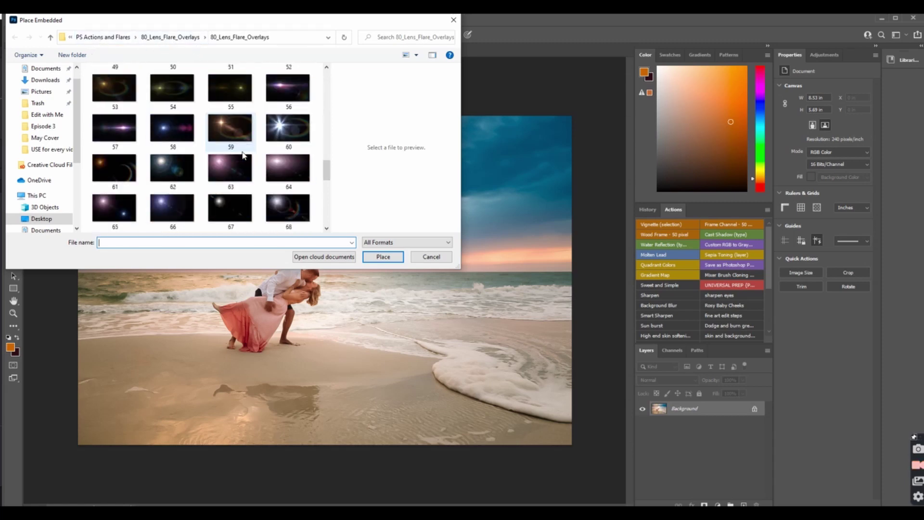
pyautogui.scroll(-3, 243, 155)
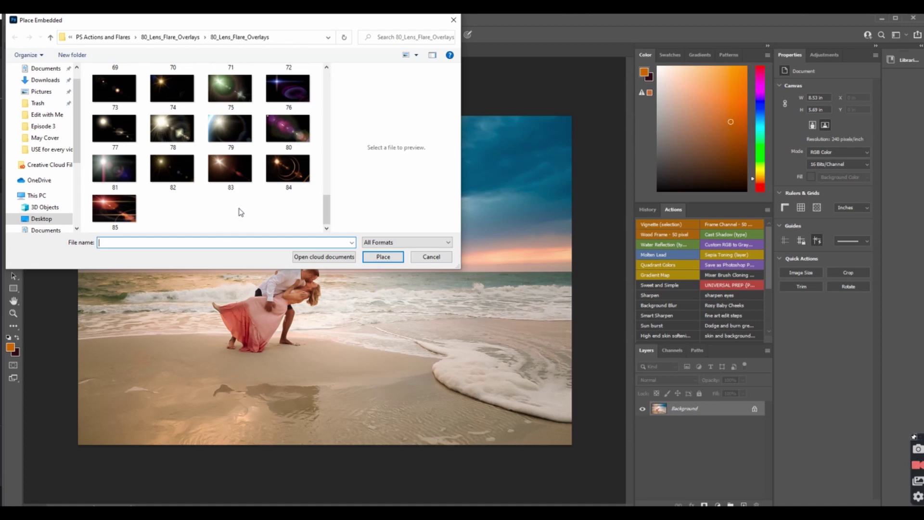
pyautogui.scroll(2, 240, 211)
pyautogui.scroll(3, 241, 212)
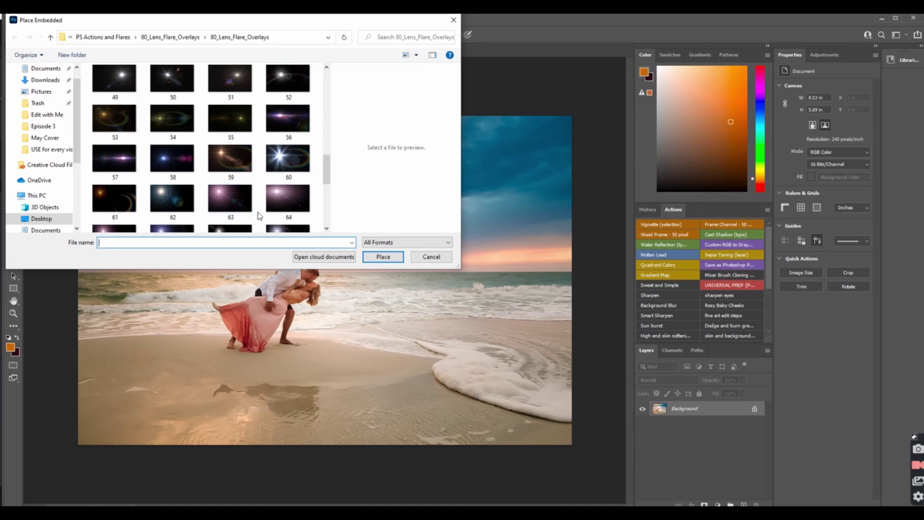
pyautogui.scroll(3, 260, 215)
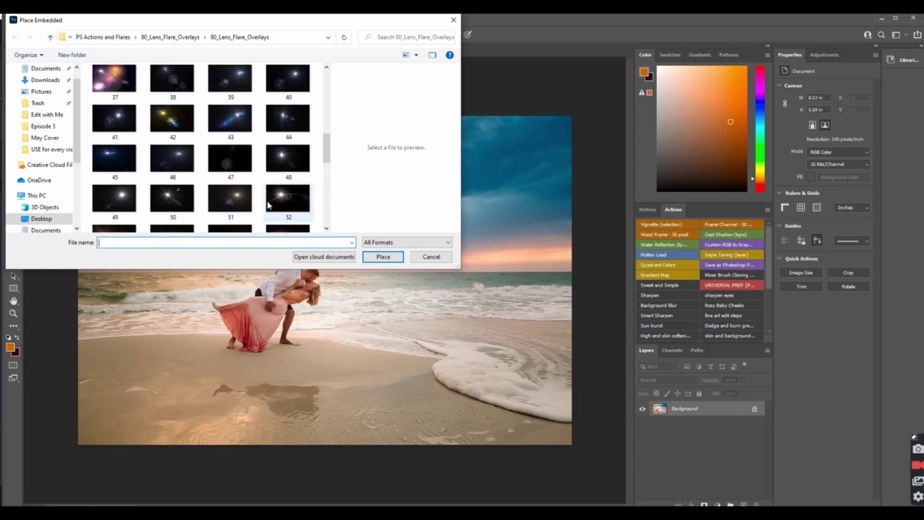
pyautogui.scroll(3, 269, 205)
pyautogui.scroll(6, 268, 205)
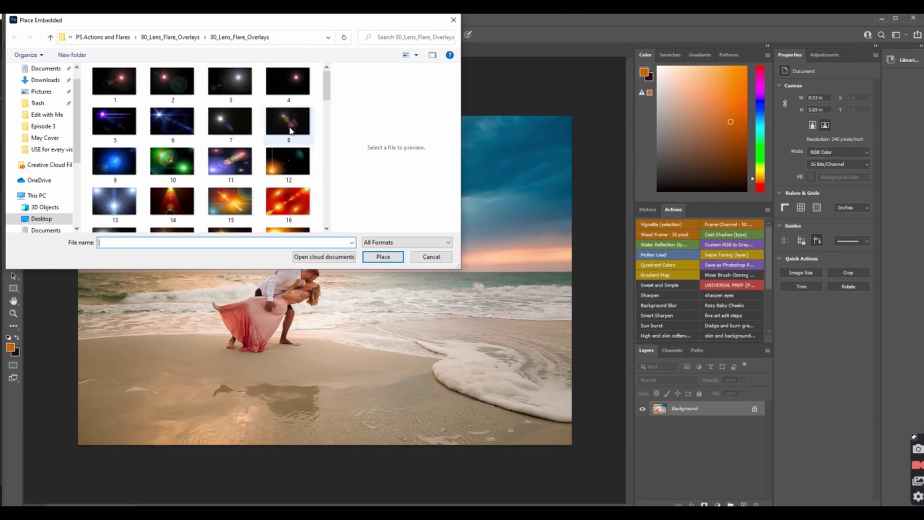
pyautogui.click(111, 82)
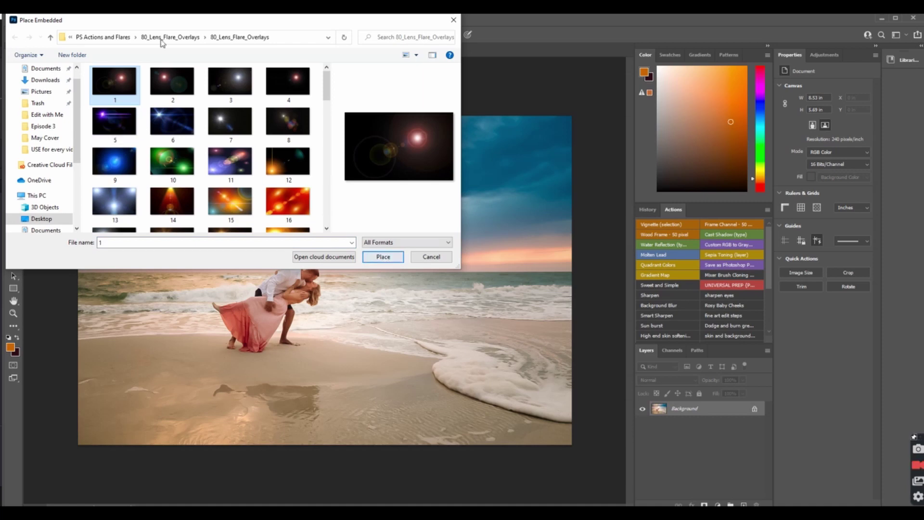
pyautogui.click(169, 77)
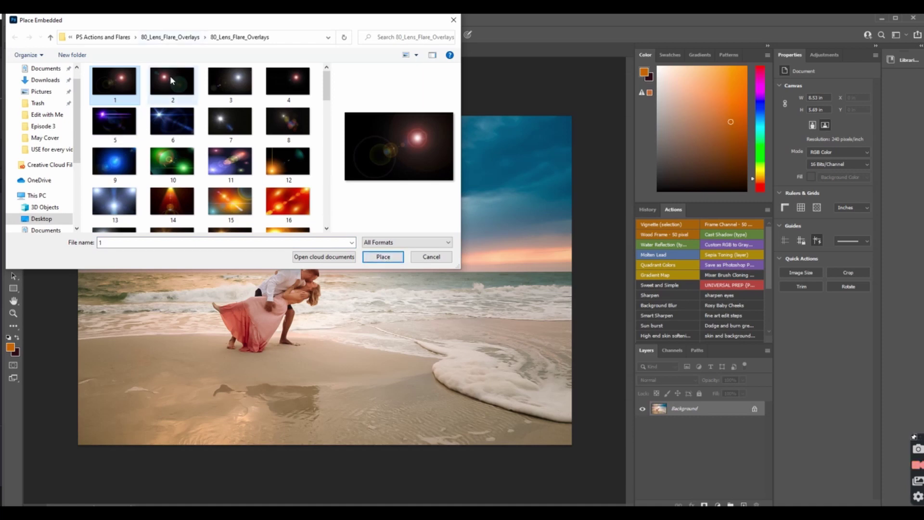
pyautogui.click(124, 89)
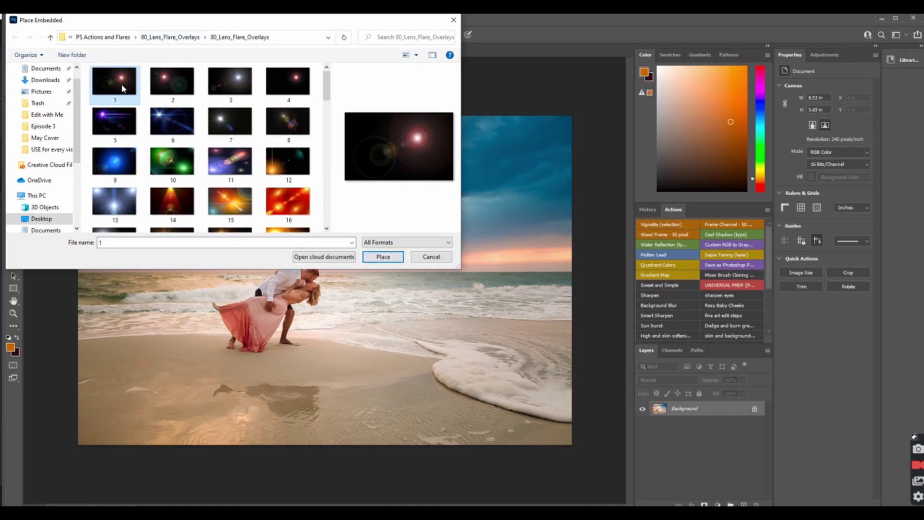
pyautogui.click(382, 258)
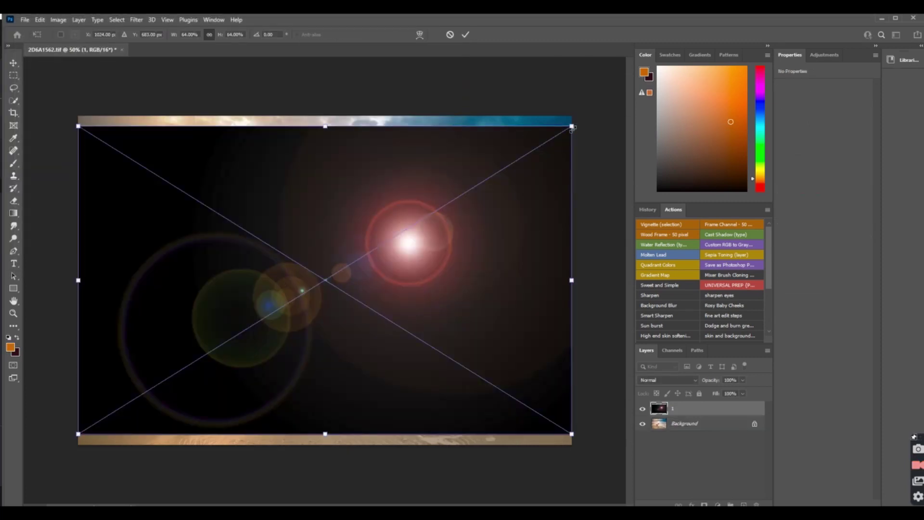
# Scale the lens flare down to about 25% and move it over the upper-left sky
pyautogui.moveTo(571, 126); pyautogui.dragTo(297, 298)
pyautogui.moveTo(221, 340); pyautogui.dragTo(220, 138)
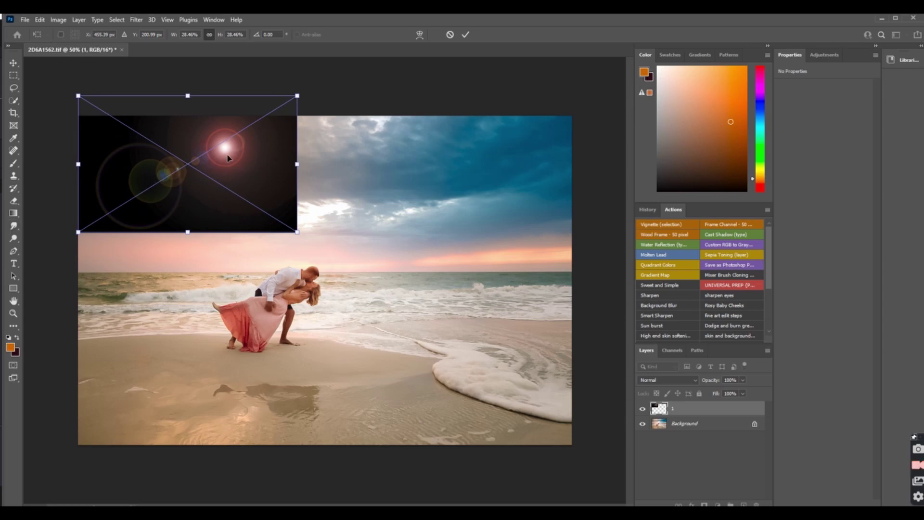
pyautogui.moveTo(228, 158); pyautogui.dragTo(209, 155)
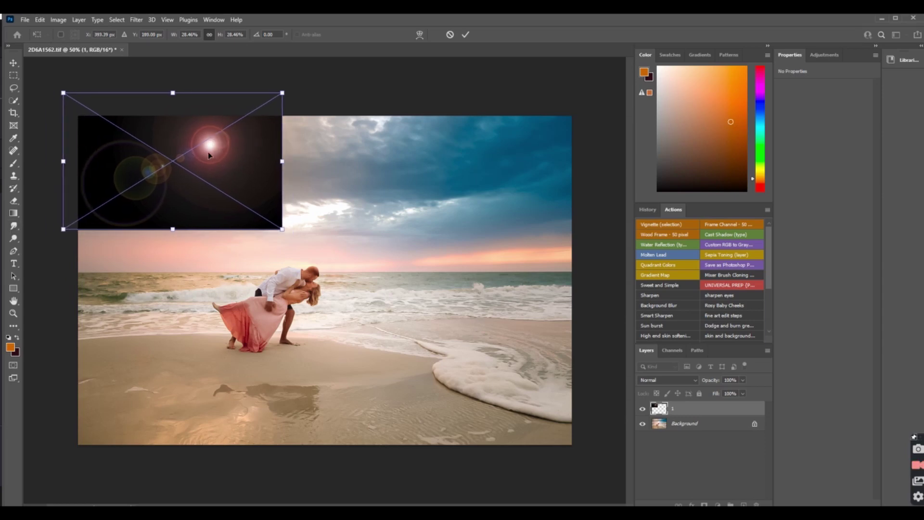
pyautogui.moveTo(283, 93); pyautogui.dragTo(258, 108)
# Flip the lens flare horizontally and rotate it to about -156.67°, with its light source over the bright gap in the upper-left clouds
pyautogui.rightClick(219, 175)
pyautogui.click(255, 320)
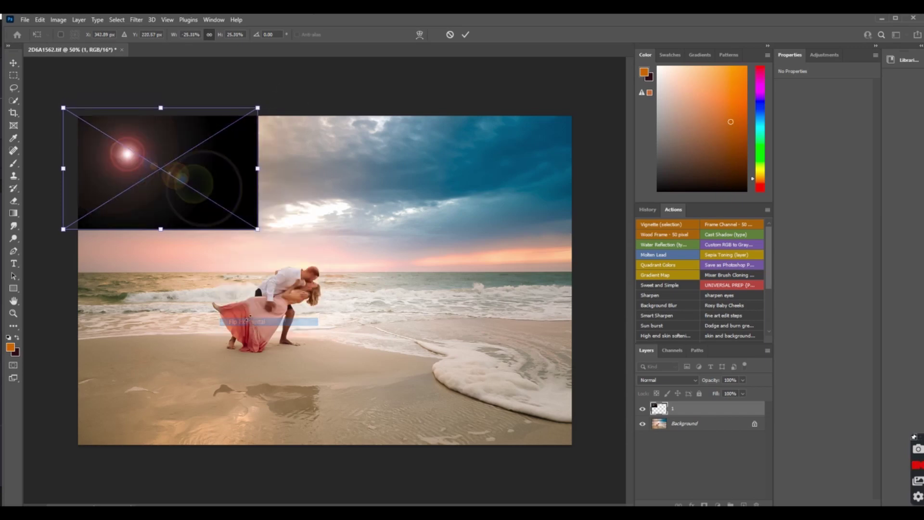
pyautogui.moveTo(141, 162); pyautogui.dragTo(231, 162)
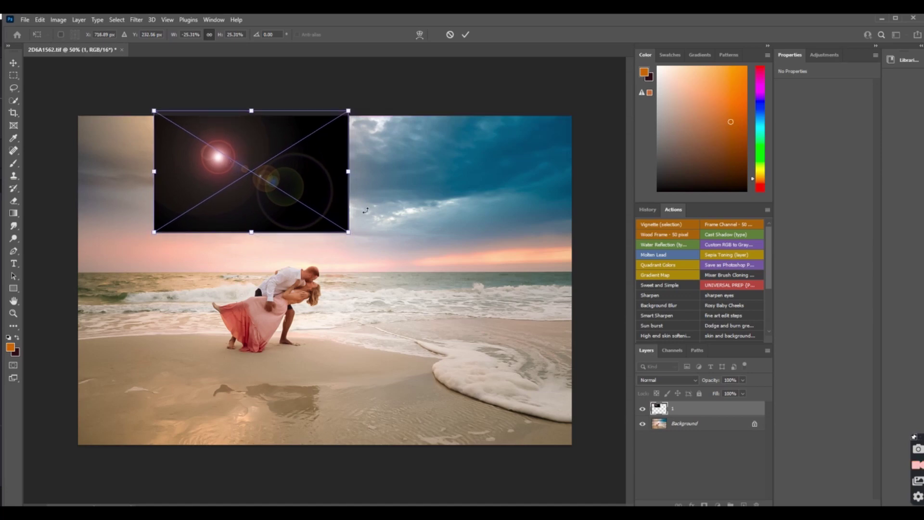
pyautogui.moveTo(364, 238); pyautogui.dragTo(343, 263)
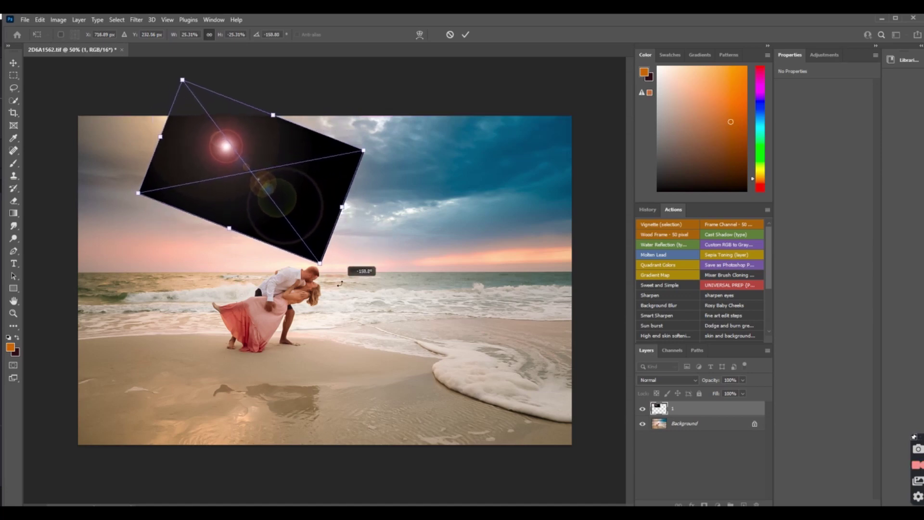
pyautogui.moveTo(228, 158); pyautogui.dragTo(226, 145)
pyautogui.moveTo(327, 256); pyautogui.dragTo(331, 247)
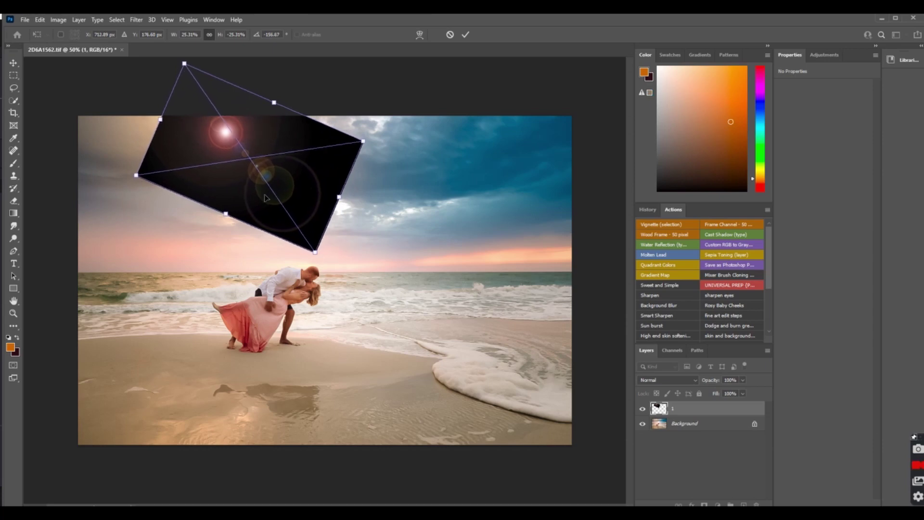
pyautogui.moveTo(272, 170)
pyautogui.mouseDown()
pyautogui.moveTo(256, 194)
pyautogui.moveTo(351, 202)
pyautogui.moveTo(295, 189)
pyautogui.moveTo(293, 175)
pyautogui.moveTo(337, 198)
pyautogui.moveTo(296, 174)
pyautogui.moveTo(267, 182)
pyautogui.mouseUp()
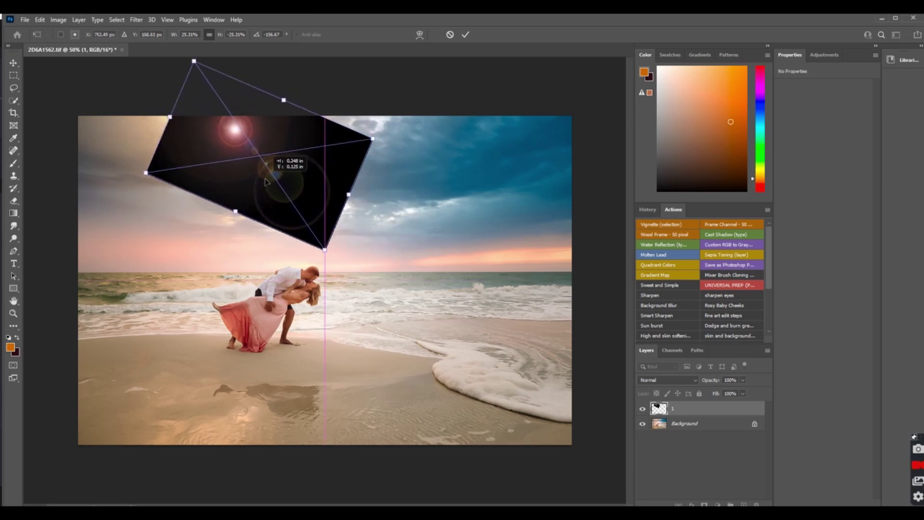
# Set the flare layer's blend mode to Screen and nudge the flare to line up with the bright cloud gap
pyautogui.click(694, 381)
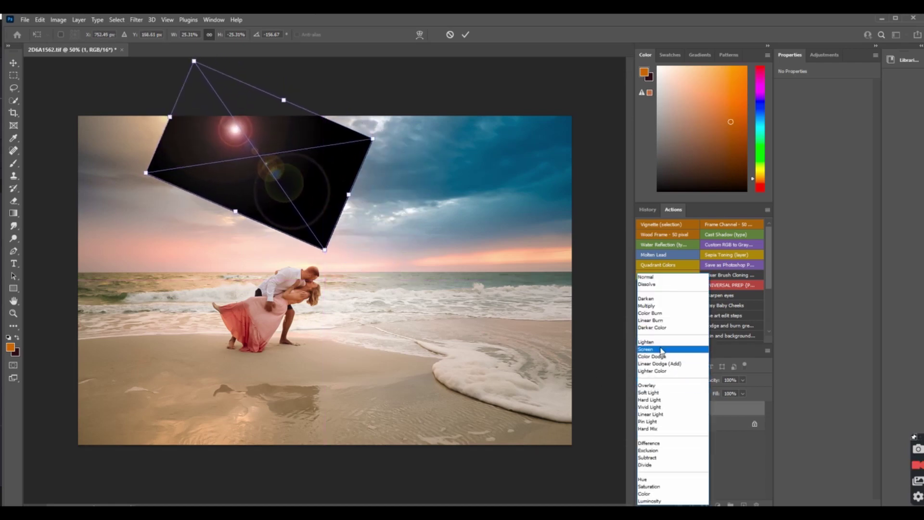
pyautogui.click(663, 350)
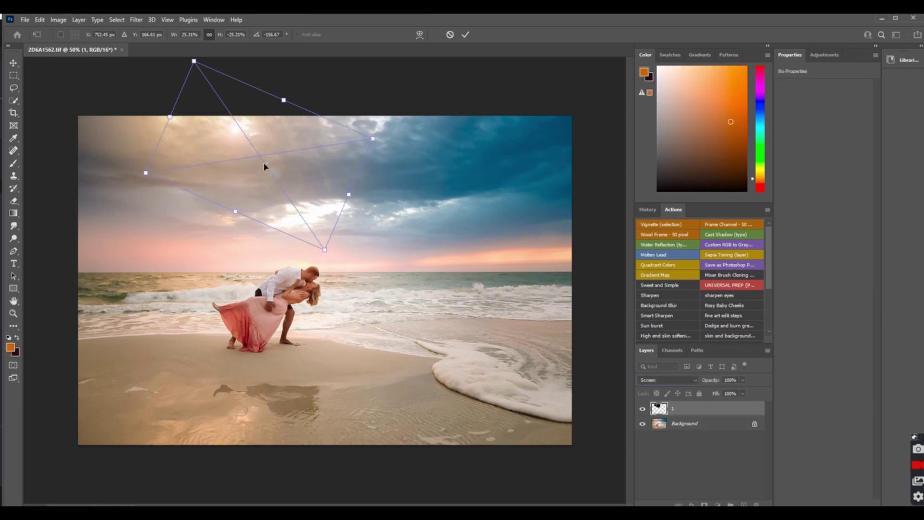
pyautogui.moveTo(258, 166); pyautogui.dragTo(263, 169)
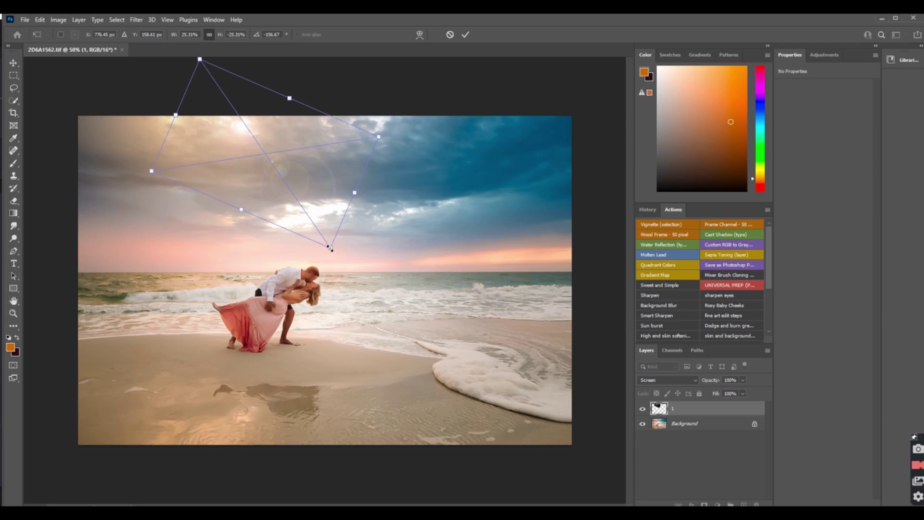
# Scale the lens flare down to about 22.85%, apply the transform, and flatten the image
pyautogui.moveTo(331, 247); pyautogui.dragTo(317, 229)
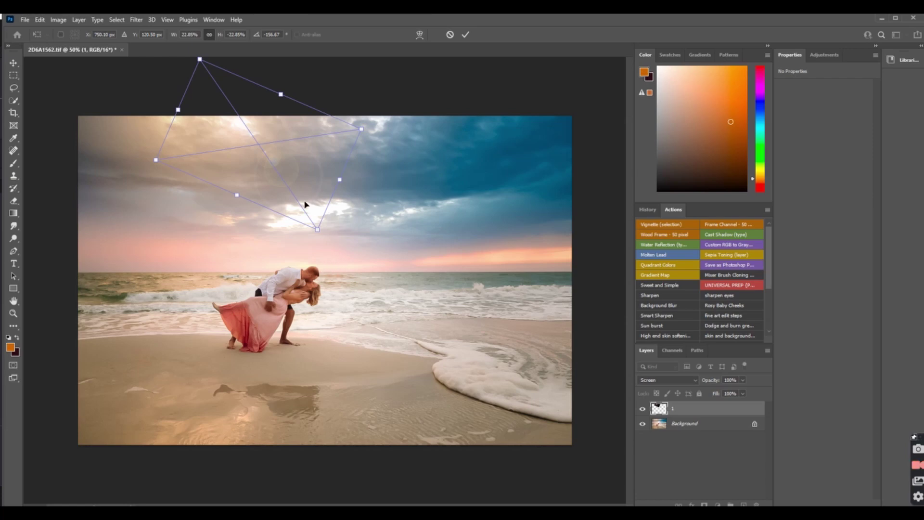
pyautogui.press('Return')
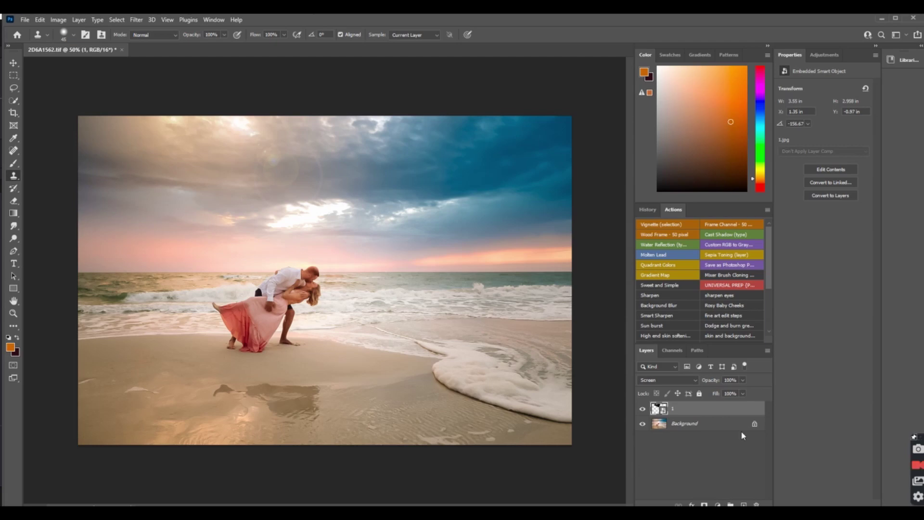
pyautogui.click(767, 350)
pyautogui.click(783, 454)
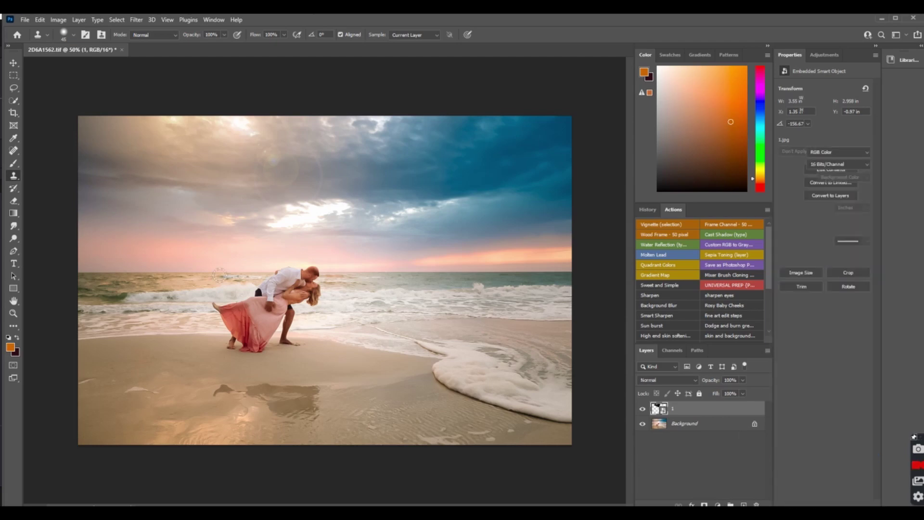
# Place the lens flare image 18 as an embedded layer above the background
pyautogui.click(25, 19)
pyautogui.click(46, 209)
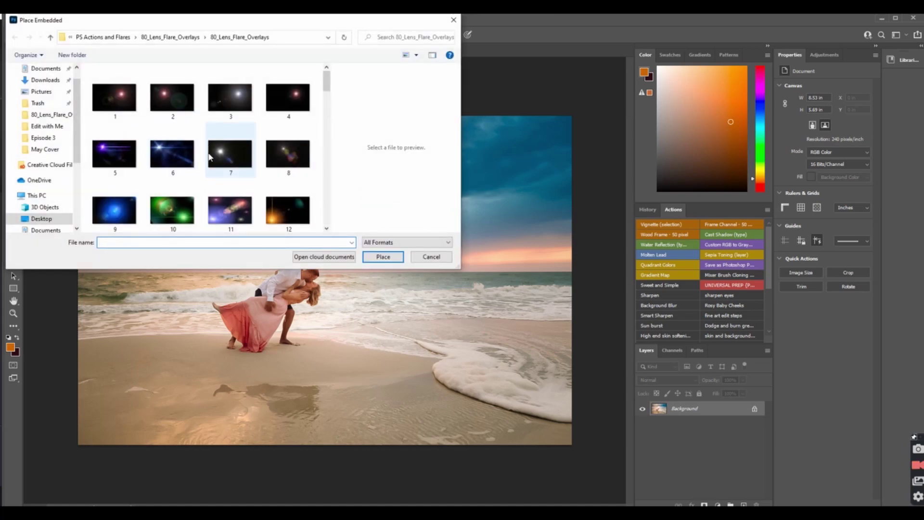
pyautogui.scroll(-3, 211, 156)
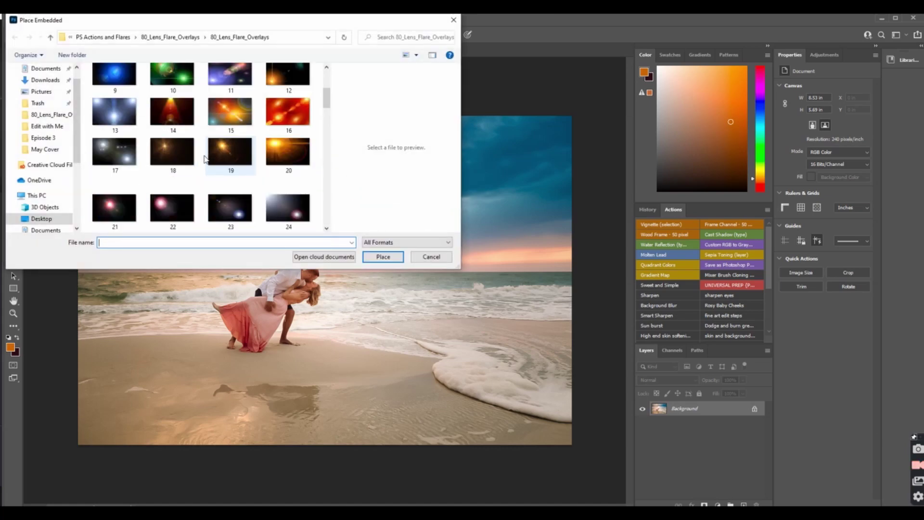
pyautogui.click(173, 151)
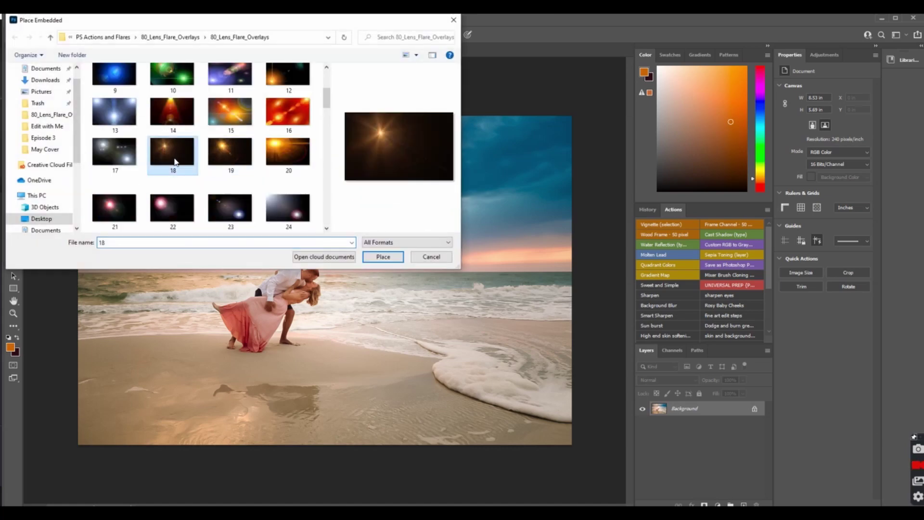
pyautogui.click(382, 257)
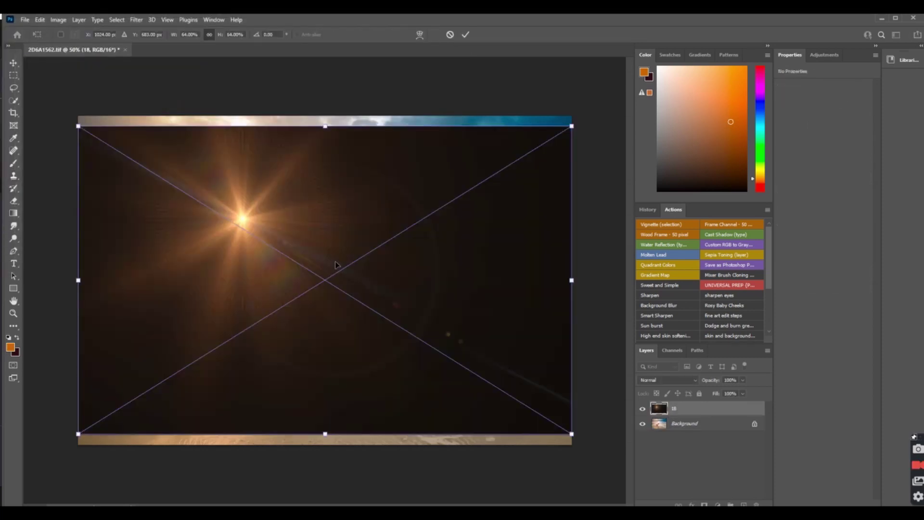
# Scale the placed flare to about 18.04% and position its light source over the bright gap in the upper-left clouds
pyautogui.moveTo(572, 433); pyautogui.dragTo(217, 213)
pyautogui.moveTo(122, 157); pyautogui.dragTo(243, 126)
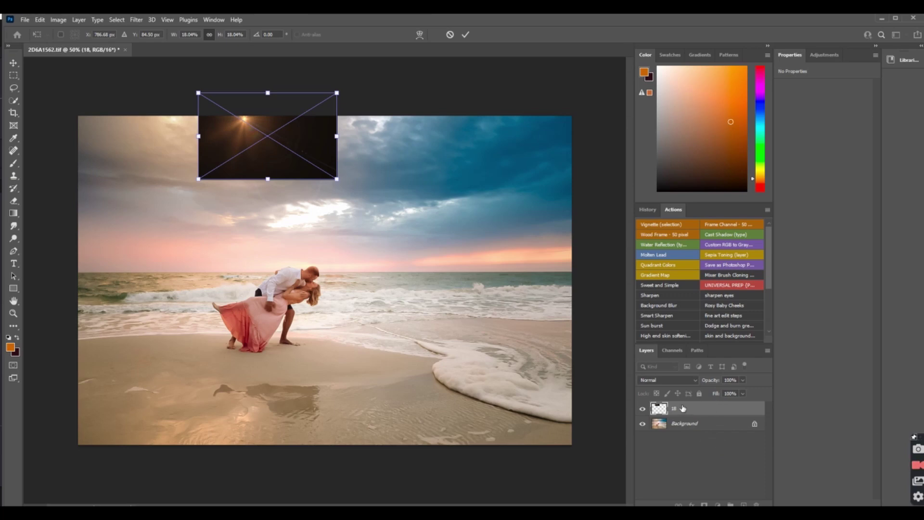
pyautogui.moveTo(256, 142); pyautogui.dragTo(249, 120)
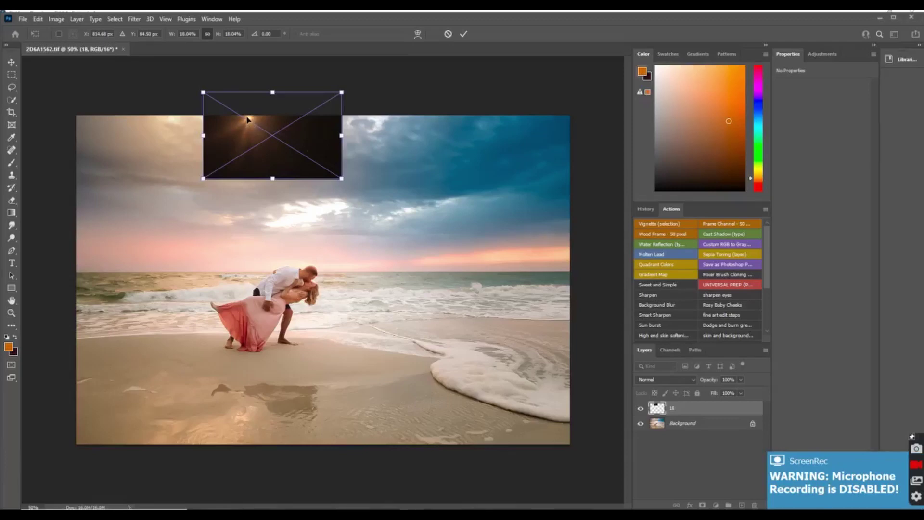
pyautogui.press('Left')
pyautogui.press('Left')
pyautogui.press('Left')
pyautogui.press('Left')
pyautogui.press('Left')
pyautogui.press('Left')
pyautogui.press('Up')
pyautogui.press('Up')
pyautogui.press('Up')
pyautogui.press('Up')
pyautogui.press('Up')
pyautogui.press('Up')
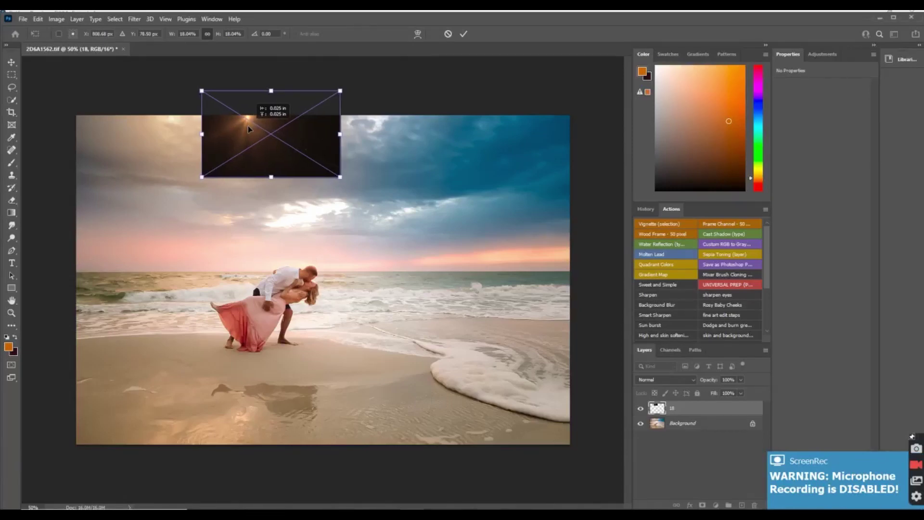
# Set the flare layer's blend mode to Screen and shift the flare slightly left and down over the bright cloud gap
pyautogui.click(693, 380)
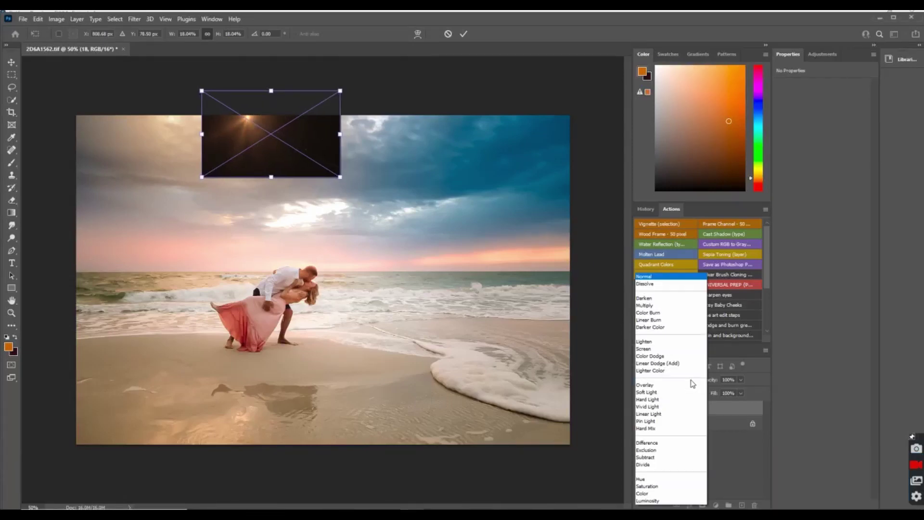
pyautogui.click(674, 349)
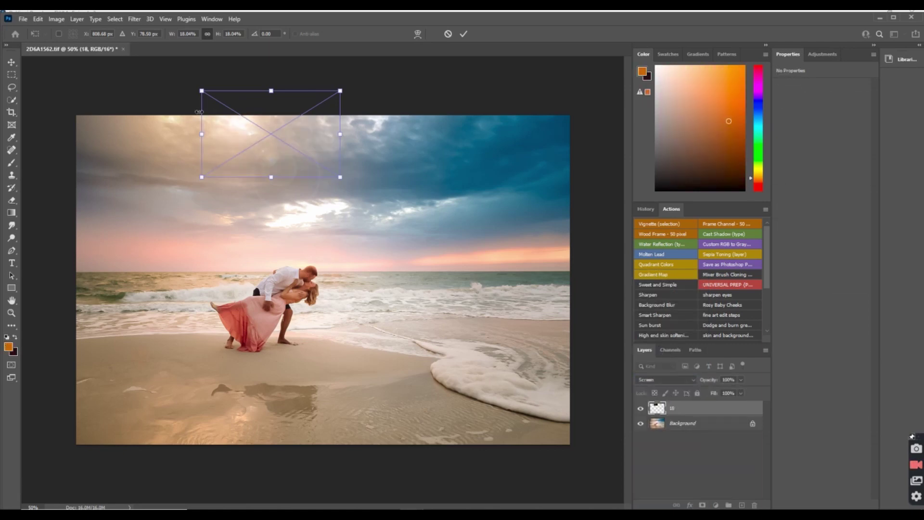
pyautogui.moveTo(239, 124)
pyautogui.mouseDown()
pyautogui.moveTo(227, 144)
pyautogui.moveTo(227, 124)
pyautogui.moveTo(230, 140)
pyautogui.moveTo(235, 132)
pyautogui.mouseUp()
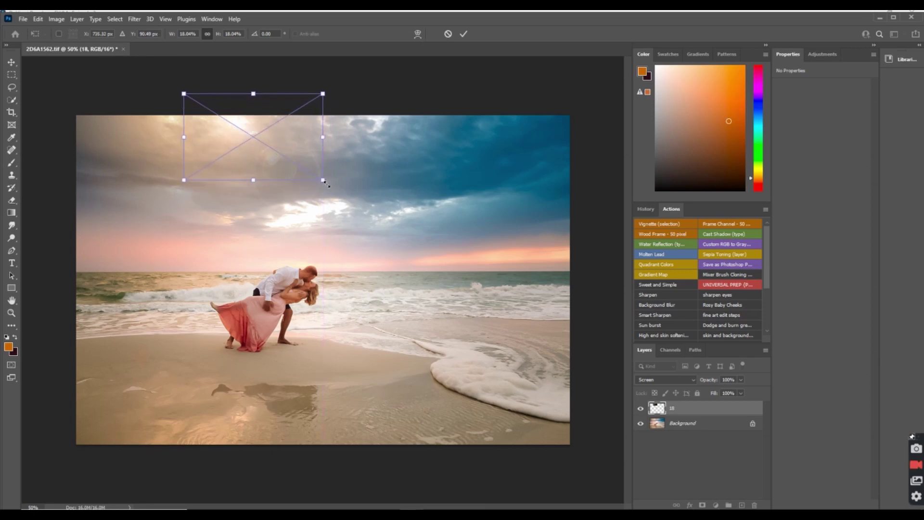
# Enlarge the flare to about 28.66%, realign its light source with the bright cloud gap, and apply the transform
pyautogui.moveTo(324, 181); pyautogui.dragTo(404, 231)
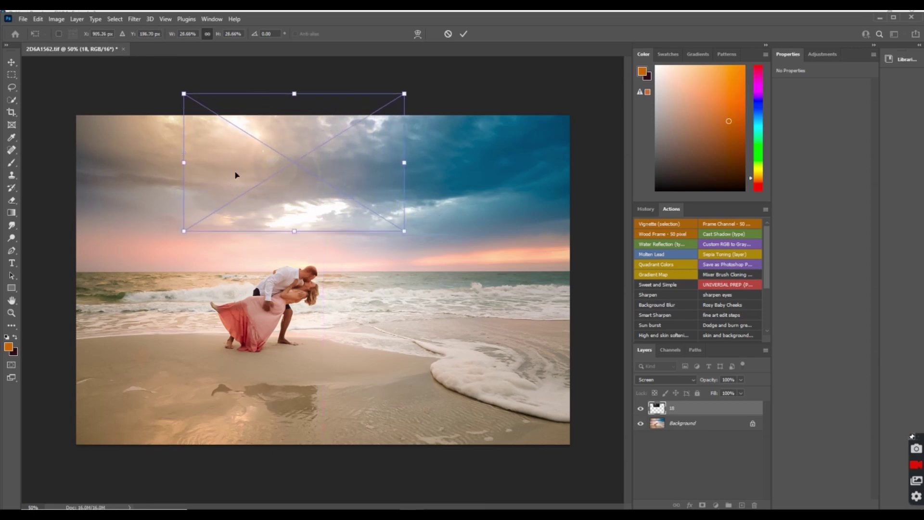
pyautogui.moveTo(235, 176); pyautogui.dragTo(220, 160)
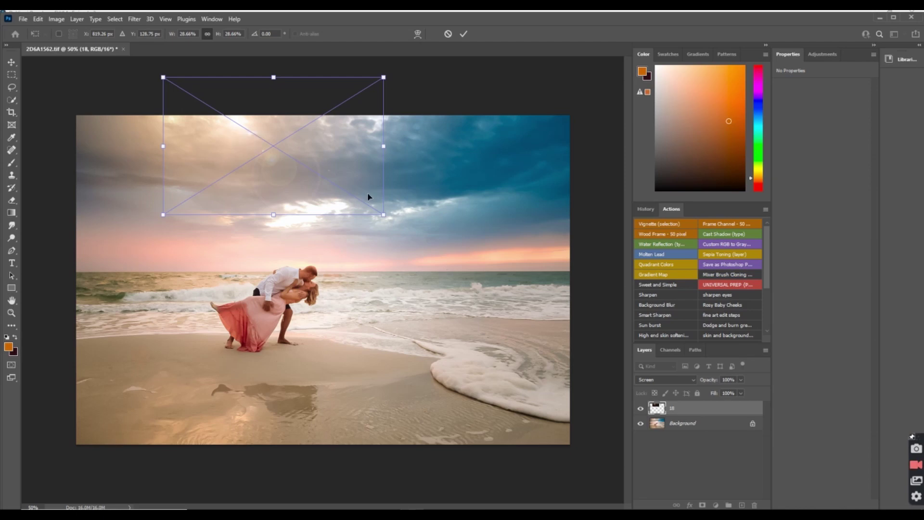
pyautogui.press('Return')
pyautogui.press('s')
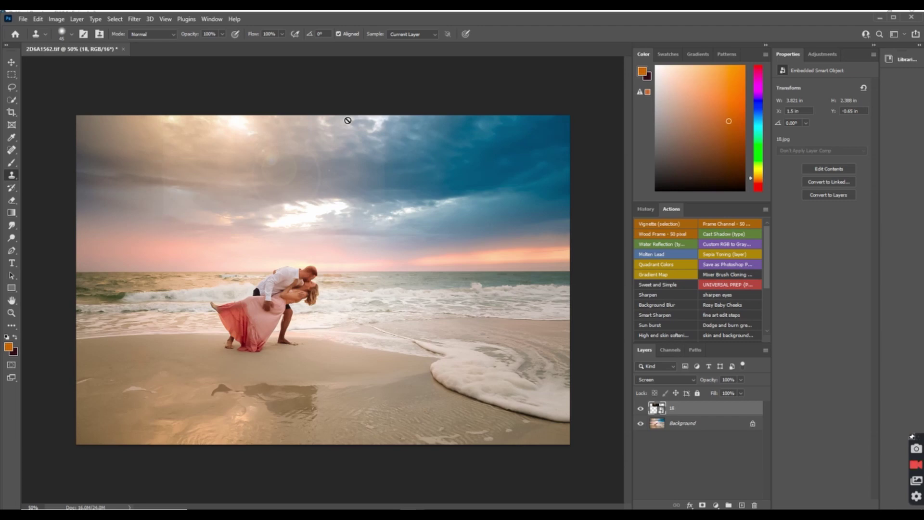
# Rasterize the flare layer and soften its visible edges in the sky using a size 90 Eraser at 36% opacity
pyautogui.click(12, 200)
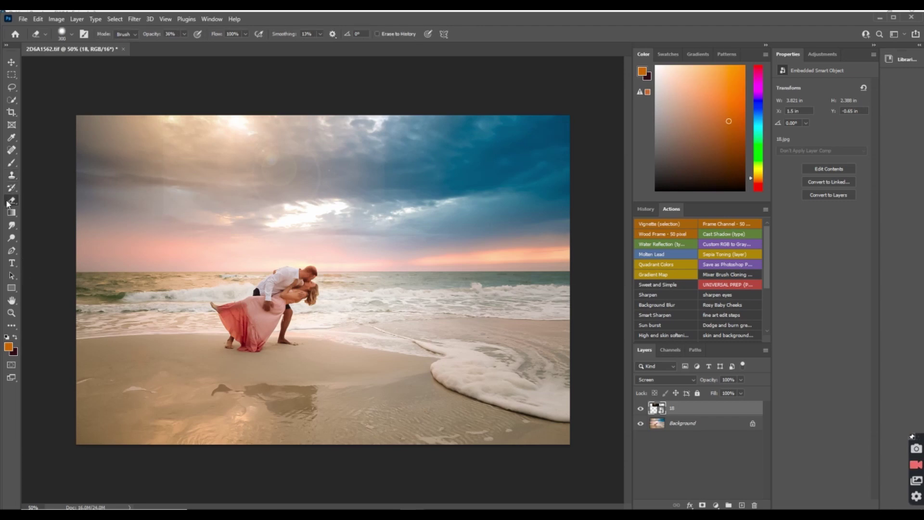
pyautogui.click(209, 178)
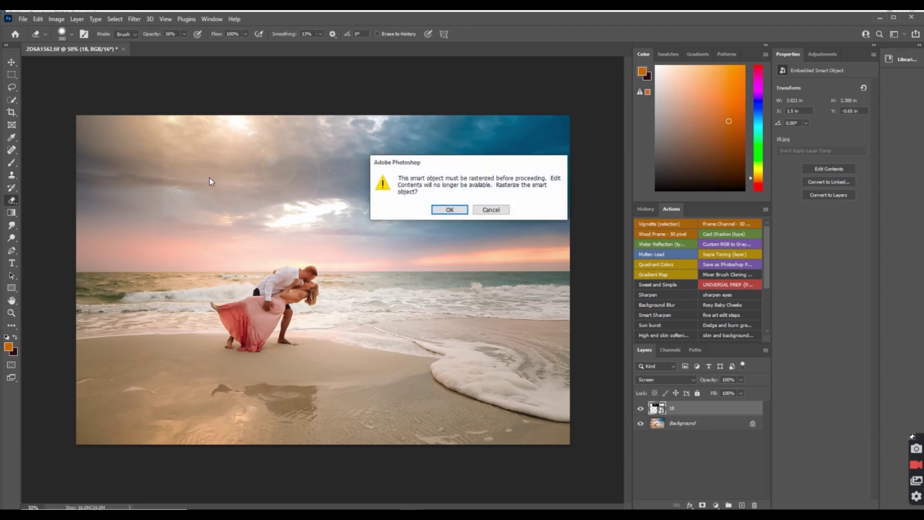
pyautogui.click(449, 210)
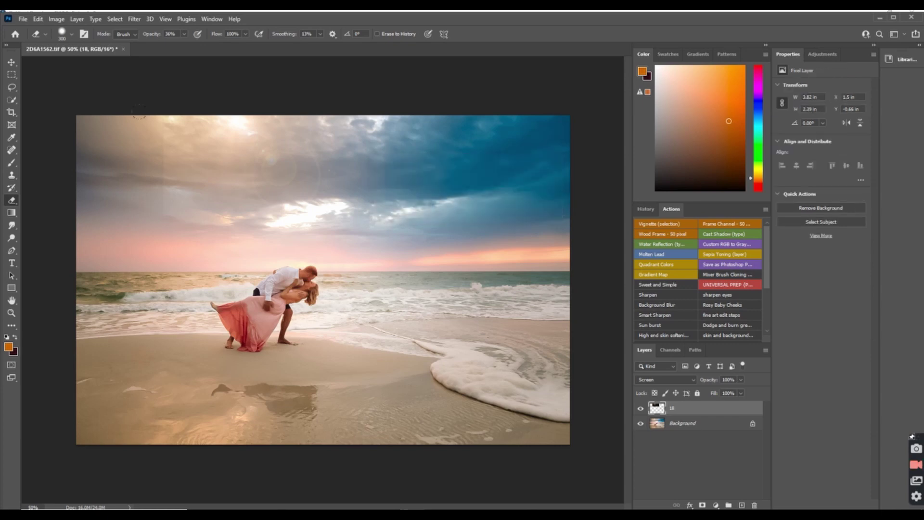
pyautogui.press('[')
pyautogui.press('[')
pyautogui.press('[')
pyautogui.press('[')
pyautogui.press('[')
# Compare the photo with and without the flare layer, and merge the visible layers
pyautogui.click(640, 408)
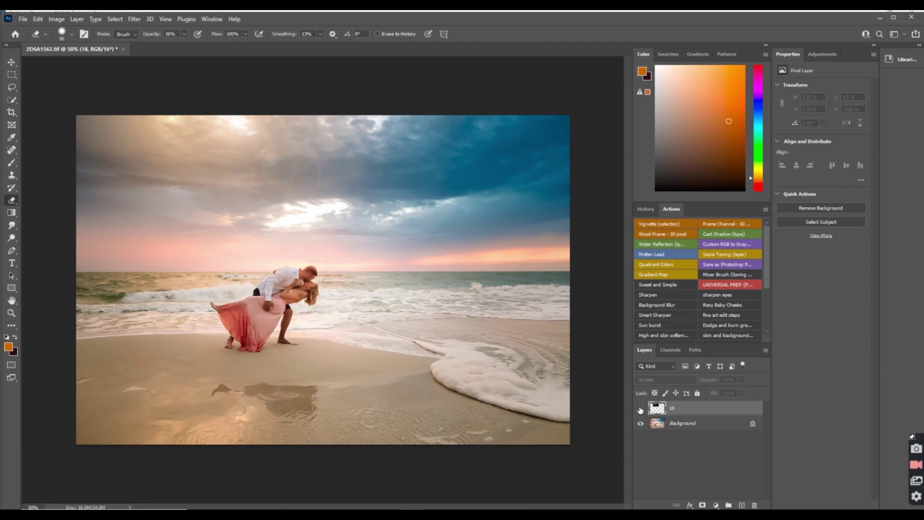
pyautogui.click(640, 408)
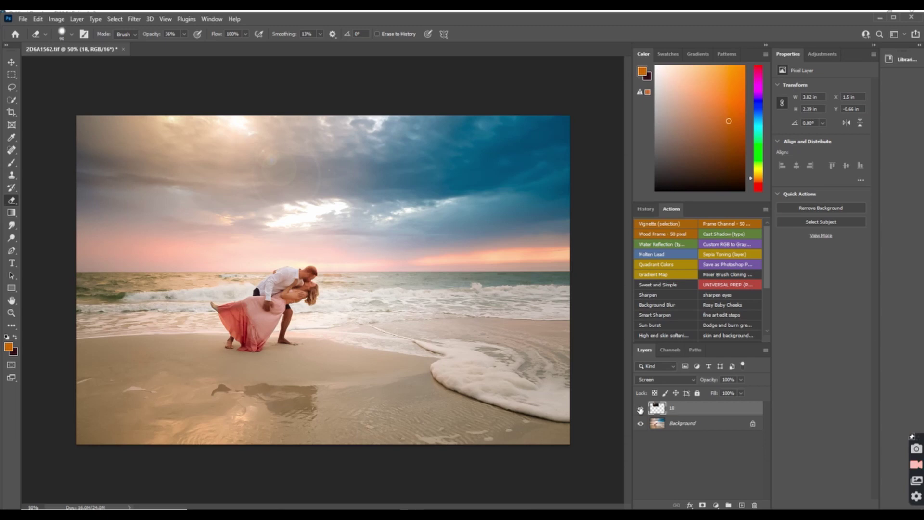
pyautogui.click(766, 350)
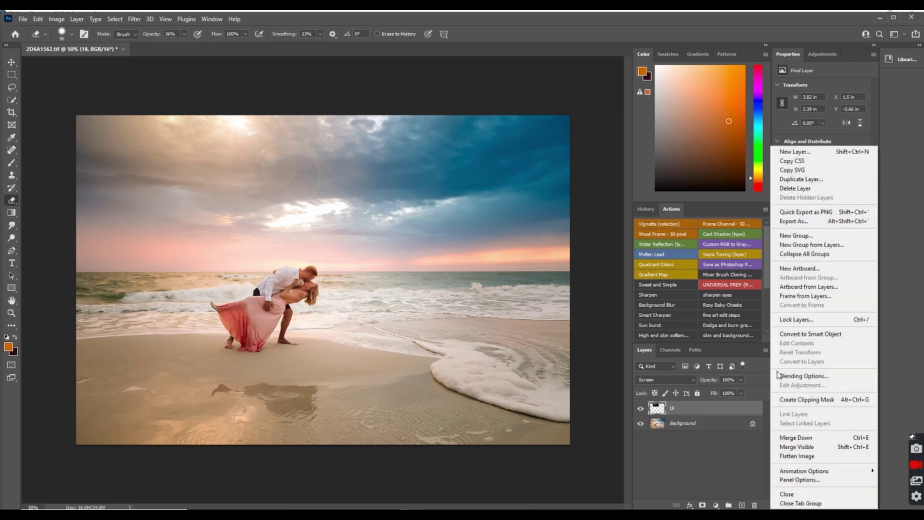
pyautogui.click(788, 448)
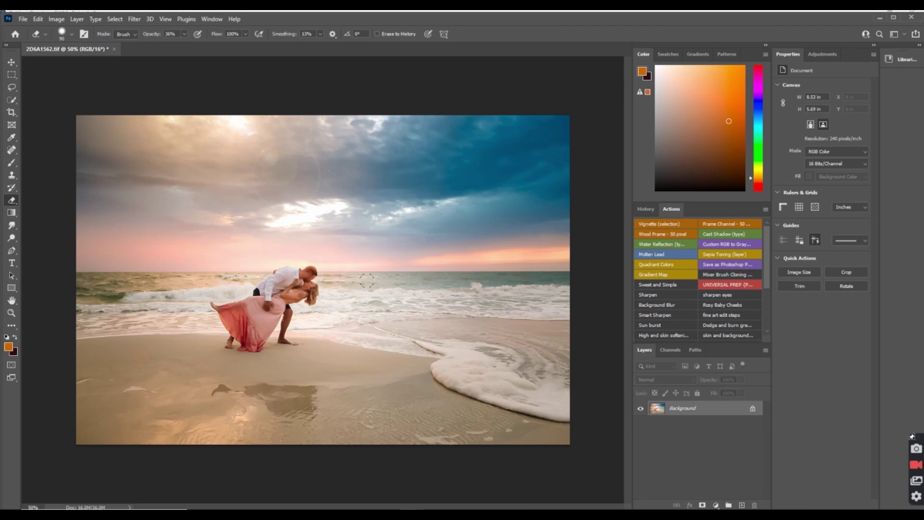
# Save and close the finished photo, and open its newly returned copy, the third in the filmstrip, in Lightroom
pyautogui.hotkey('ctrl', 's')
pyautogui.click(121, 49)
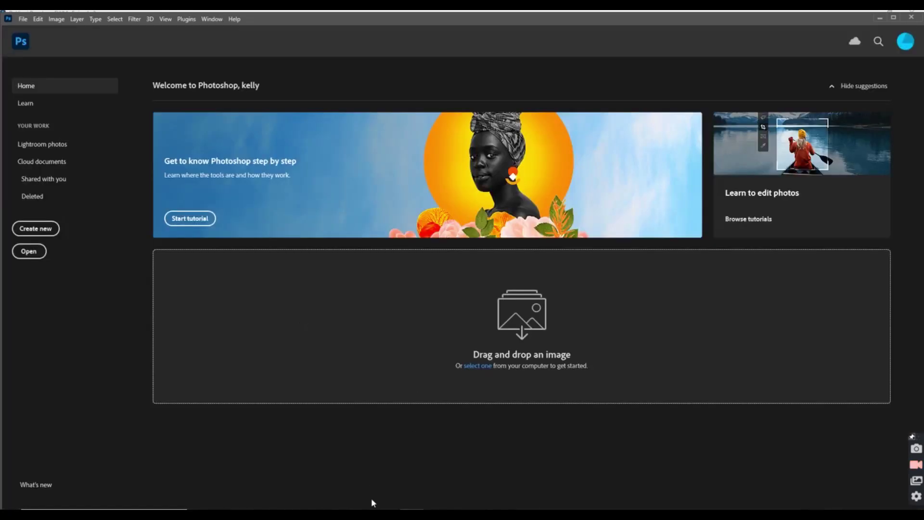
pyautogui.click(371, 503)
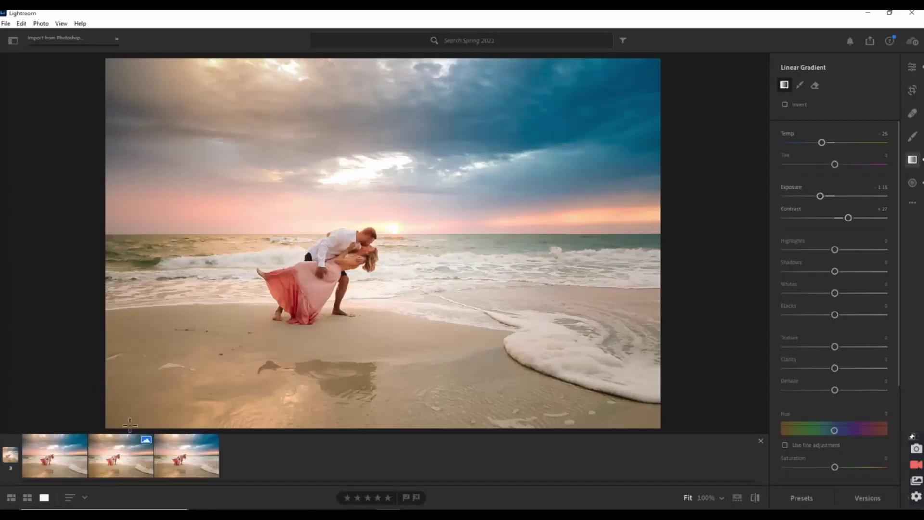
pyautogui.click(184, 466)
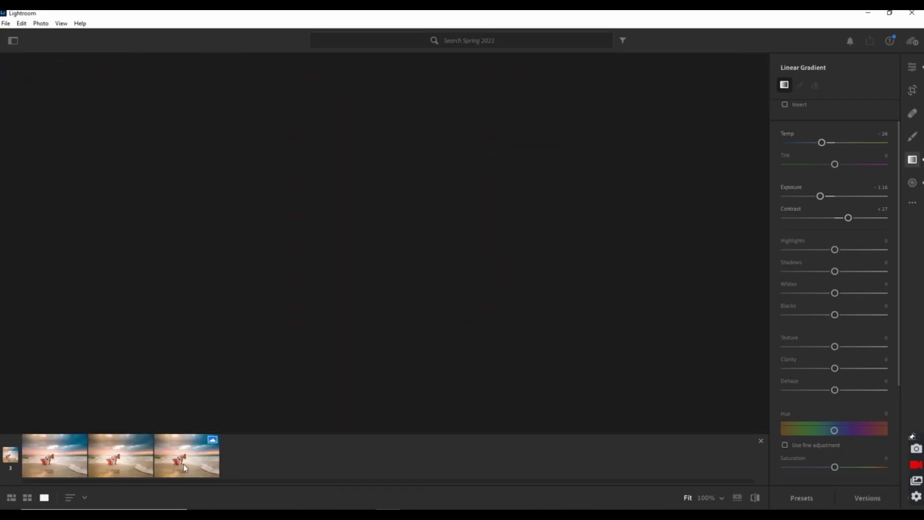
pyautogui.click(183, 464)
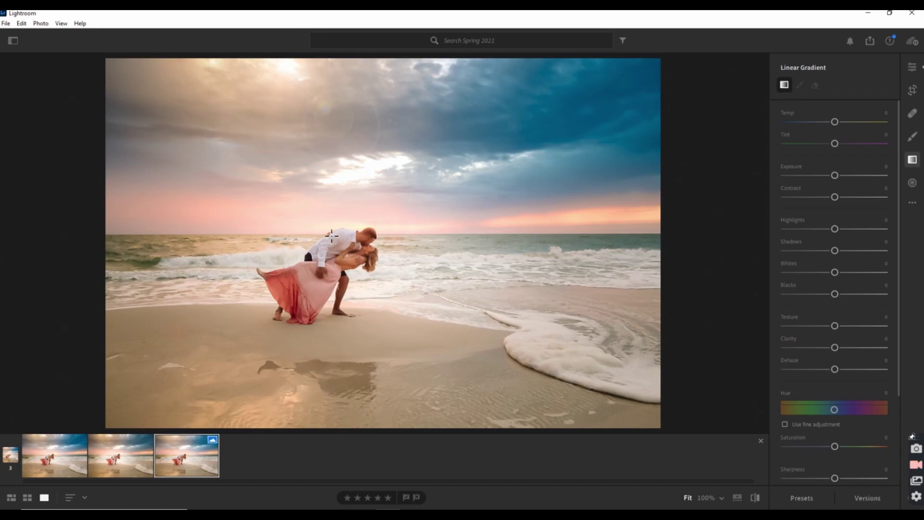
# Brush over the couple's faces with a size 10 brush, and set Temp to -22, Tint to -16 and Exposure to +0.76
pyautogui.click(913, 136)
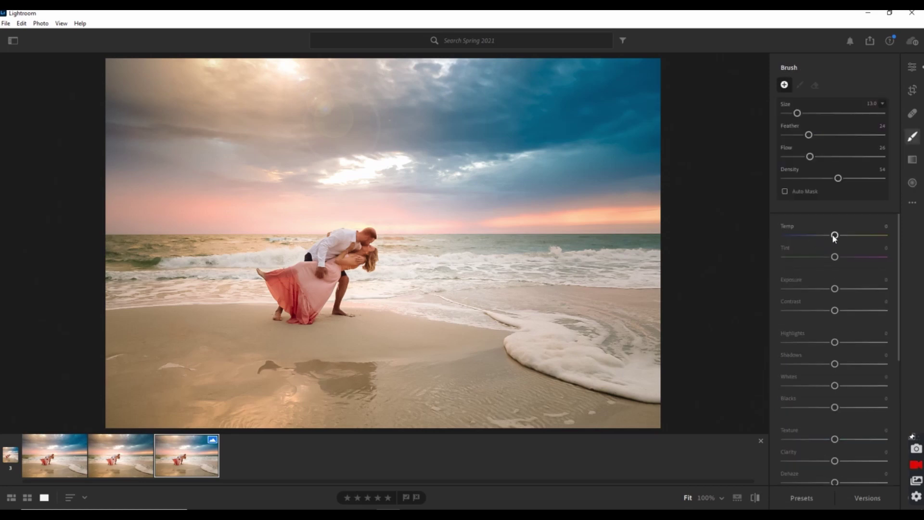
pyautogui.moveTo(835, 236); pyautogui.dragTo(833, 260)
pyautogui.press('[')
pyautogui.click(358, 228)
pyautogui.moveTo(832, 257); pyautogui.dragTo(823, 237)
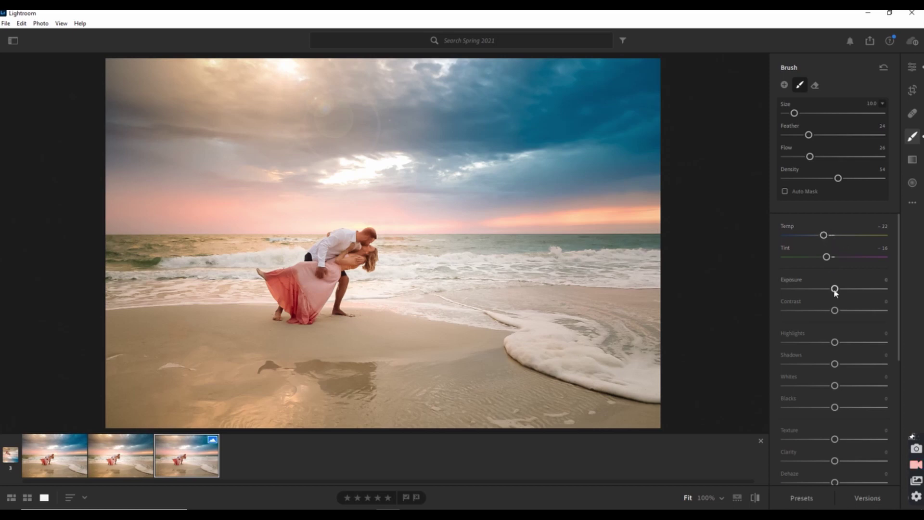
pyautogui.moveTo(835, 288); pyautogui.dragTo(845, 295)
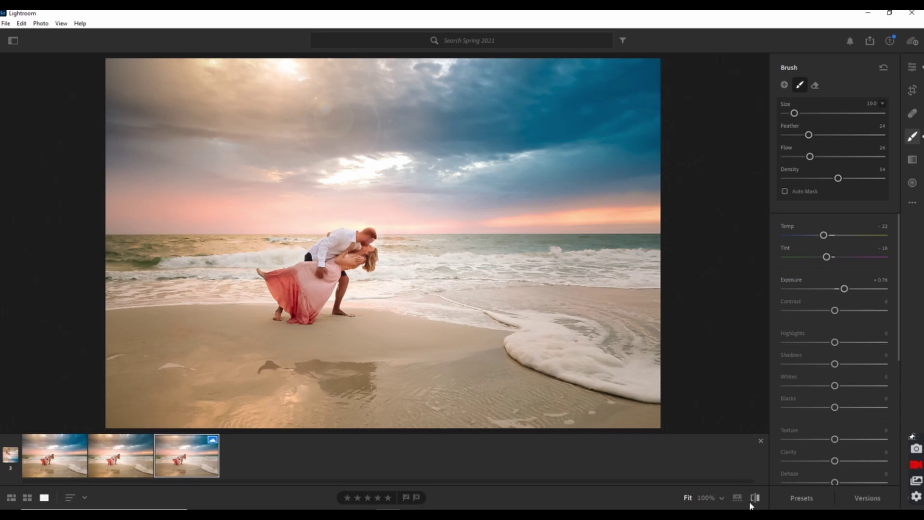
# Compare the first photo's unedited original with the finished third version
pyautogui.click(46, 466)
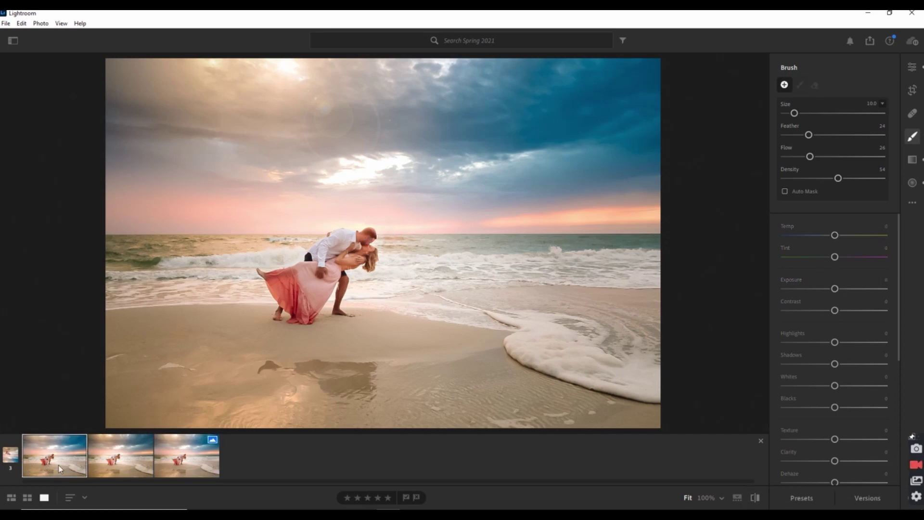
pyautogui.click(756, 498)
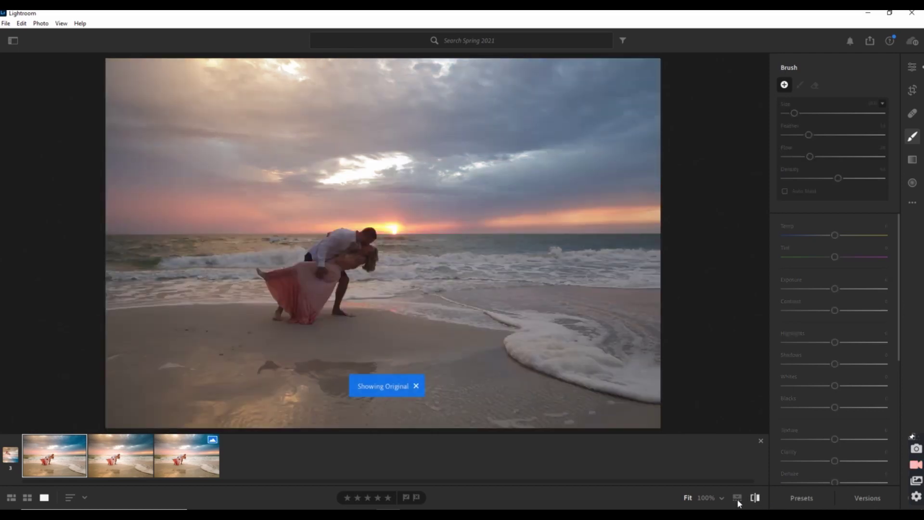
pyautogui.click(198, 460)
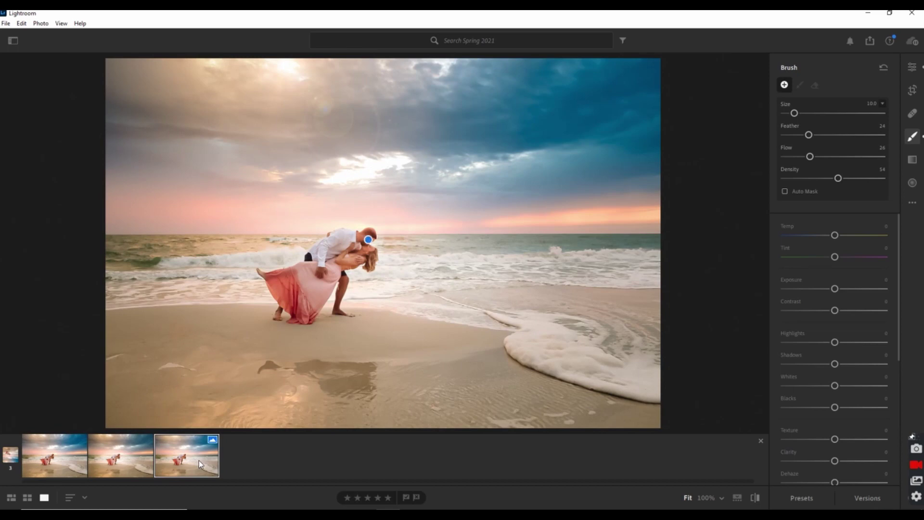